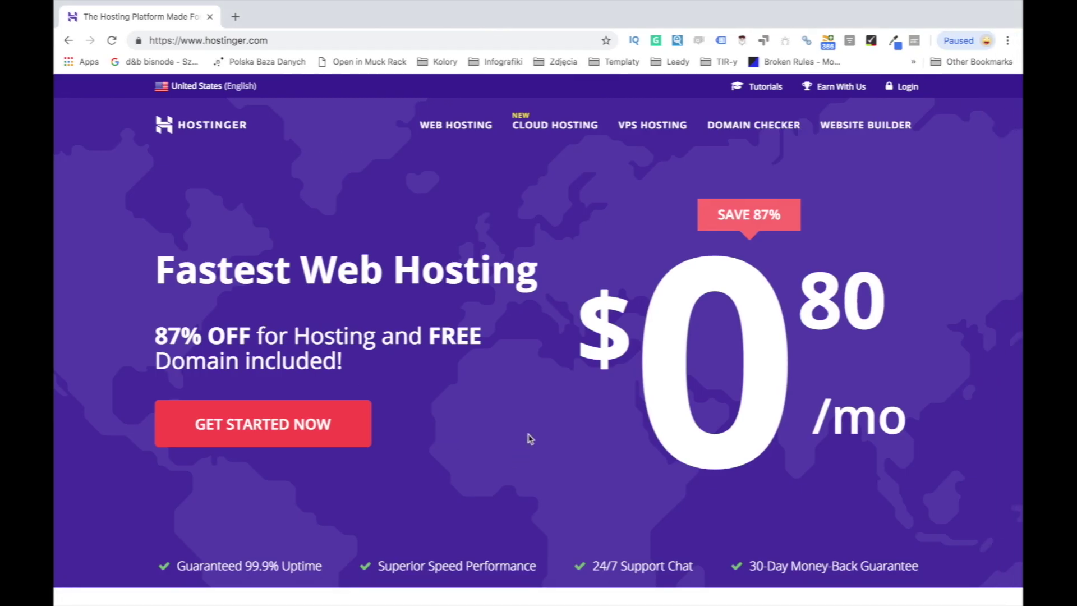
scroll(598, 279, down, 3)
scroll(598, 277, down, 2)
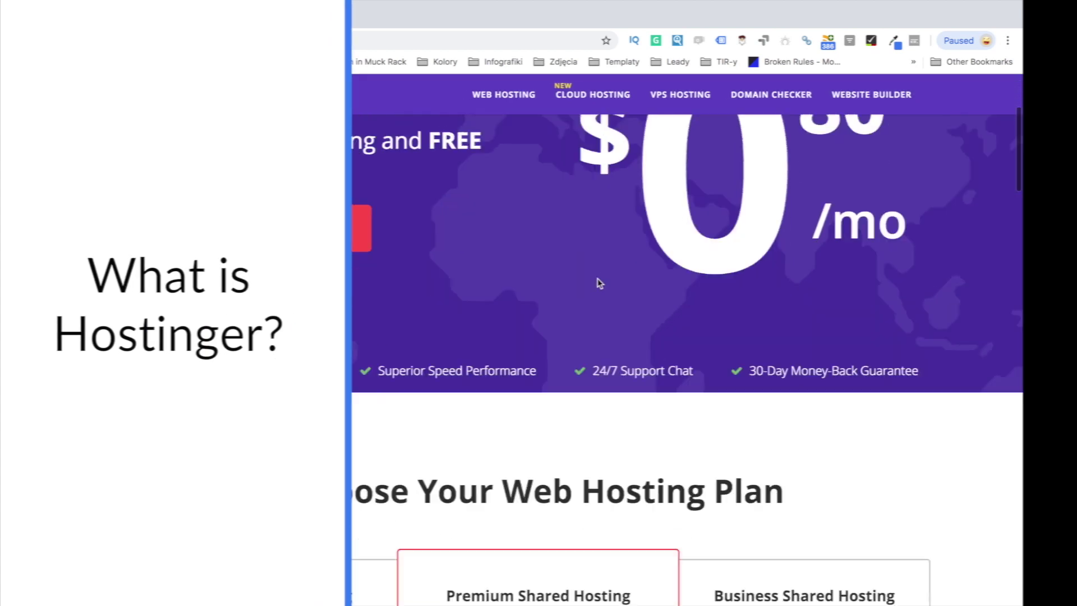
scroll(599, 284, down, 3)
scroll(598, 284, down, 3)
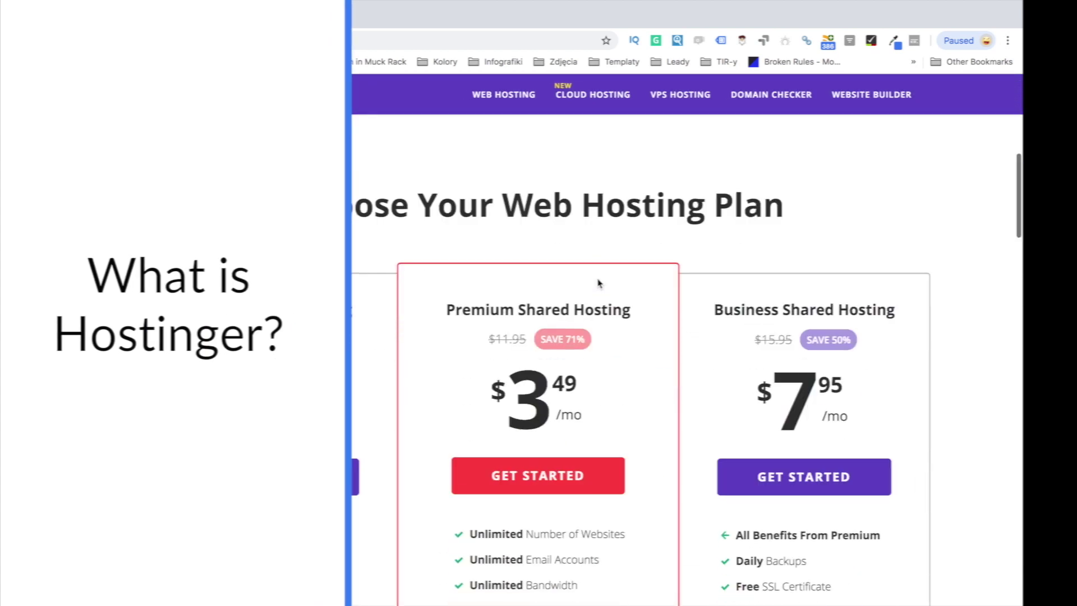
scroll(599, 284, down, 1)
scroll(599, 283, down, 2)
scroll(599, 284, down, 3)
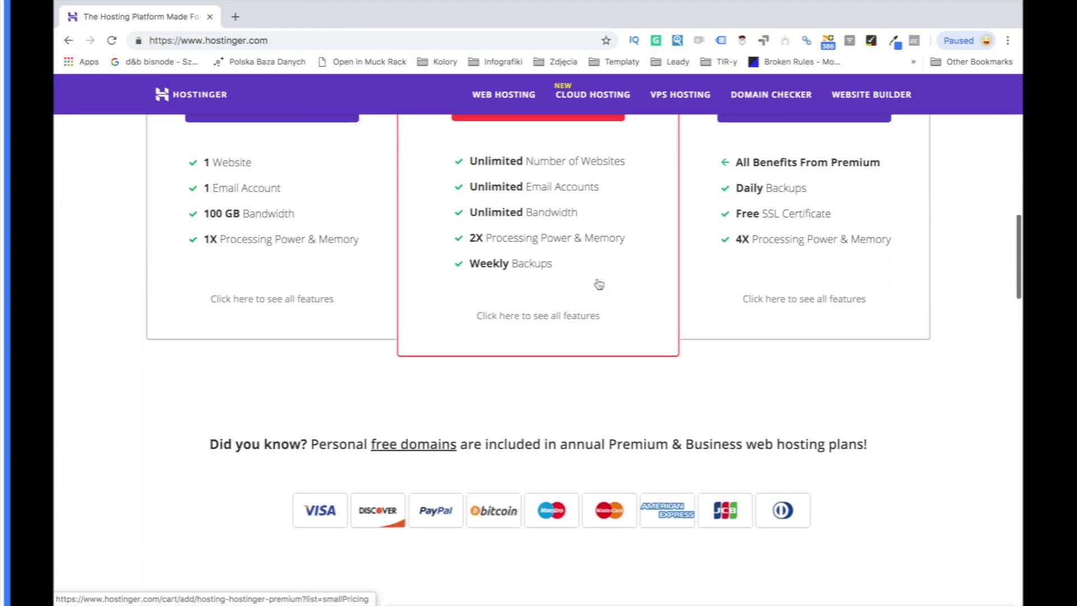
scroll(600, 283, down, 1)
scroll(599, 284, down, 2)
scroll(599, 284, down, 3)
scroll(599, 283, down, 2)
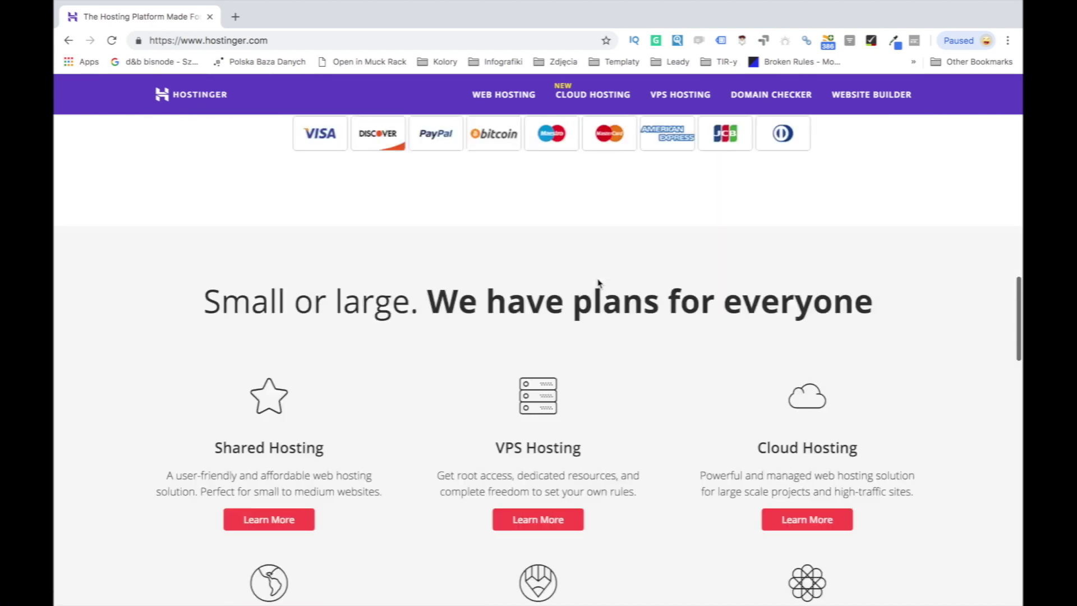
scroll(599, 284, down, 2)
scroll(600, 283, down, 1)
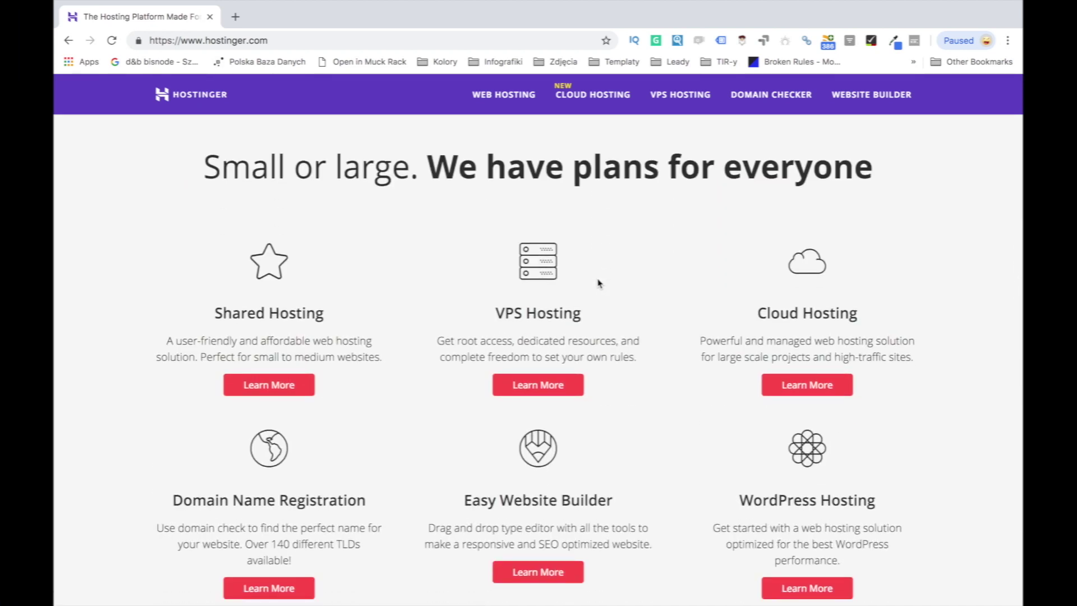
scroll(599, 284, down, 2)
scroll(599, 283, down, 2)
scroll(599, 284, down, 2)
scroll(599, 284, down, 2)
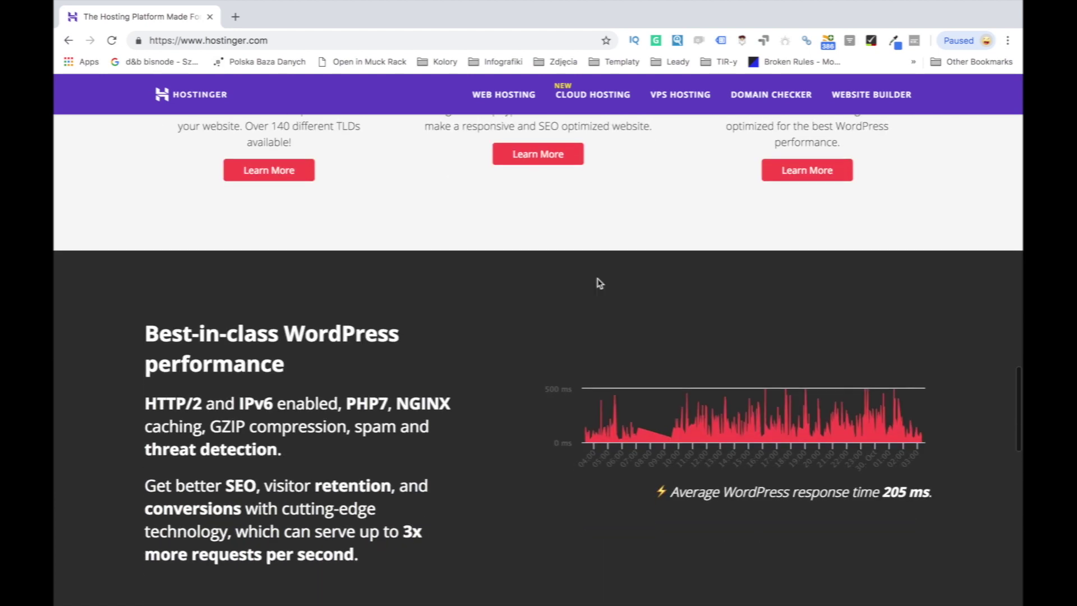
scroll(599, 284, down, 2)
scroll(598, 283, down, 3)
scroll(600, 283, down, 2)
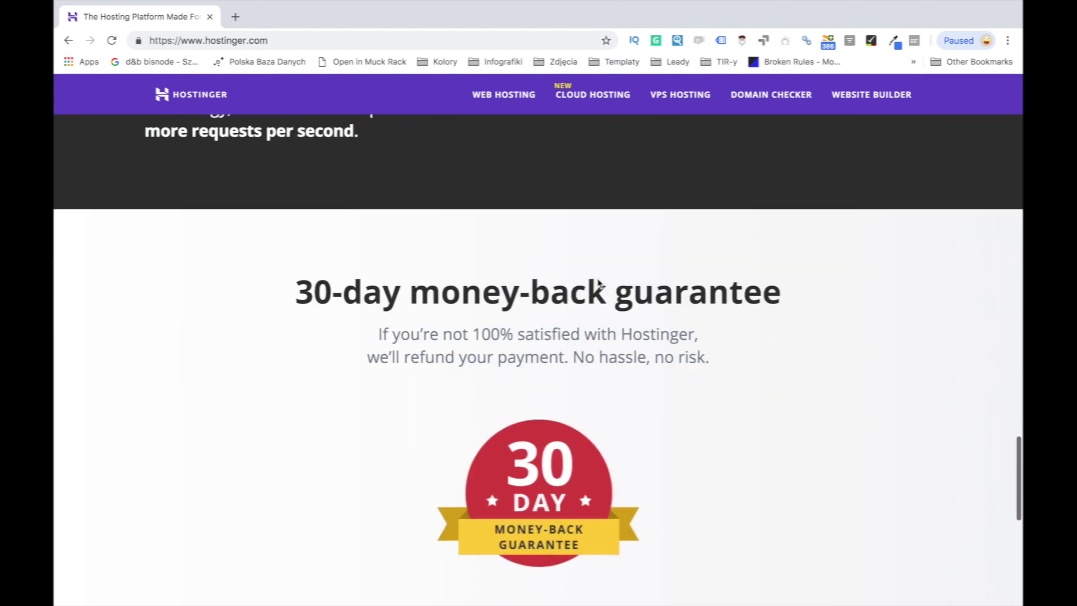
scroll(599, 283, down, 2)
scroll(598, 284, down, 2)
scroll(600, 284, down, 2)
scroll(599, 284, up, 5)
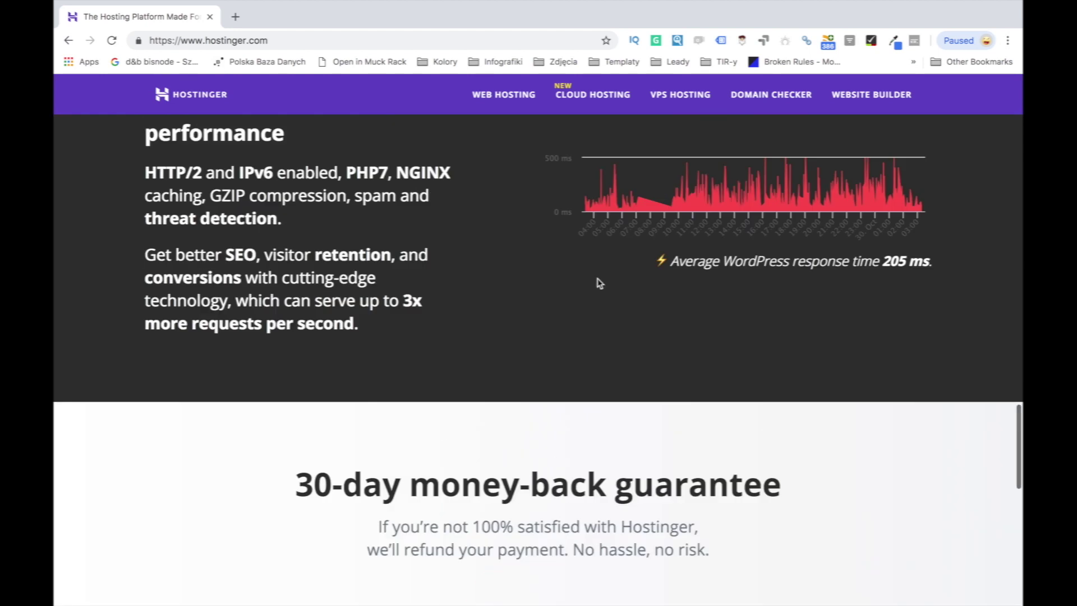
scroll(598, 283, up, 1)
scroll(599, 284, up, 8)
scroll(599, 284, up, 10)
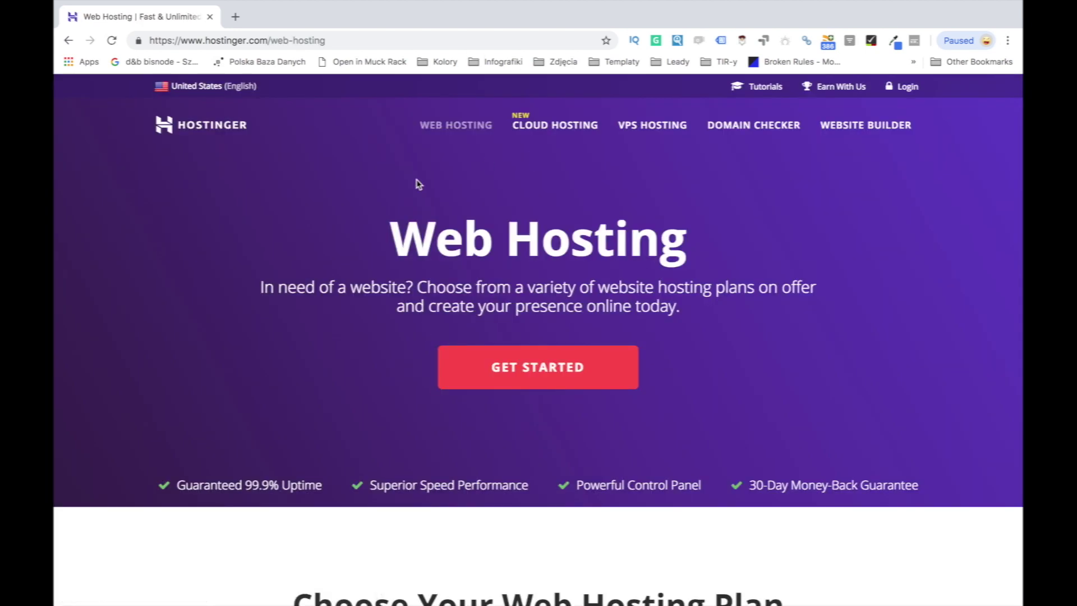
scroll(334, 231, down, 1)
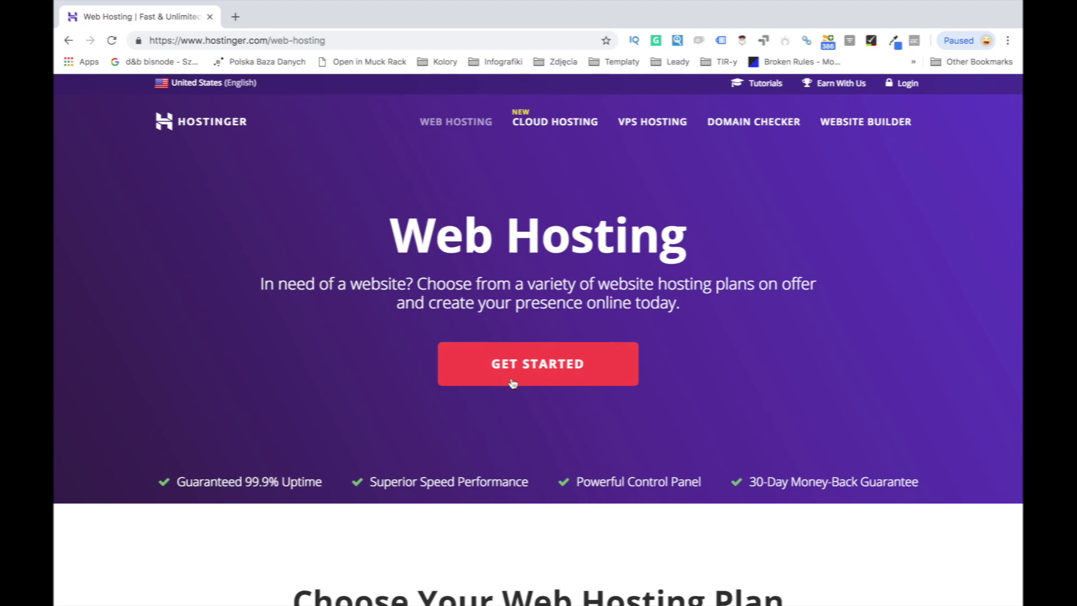
scroll(530, 463, down, 2)
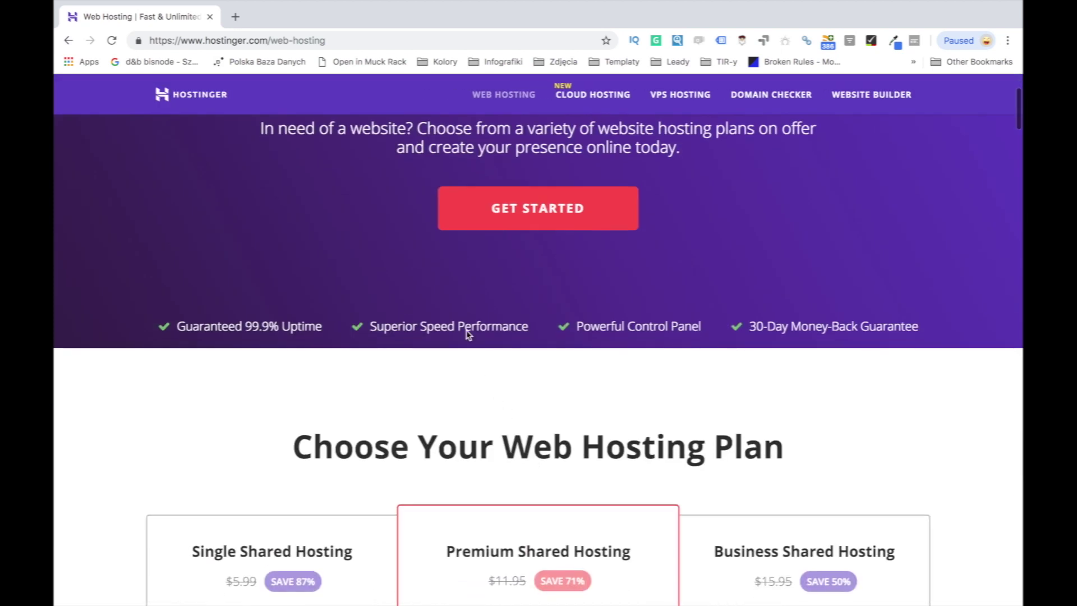
scroll(464, 330, down, 4)
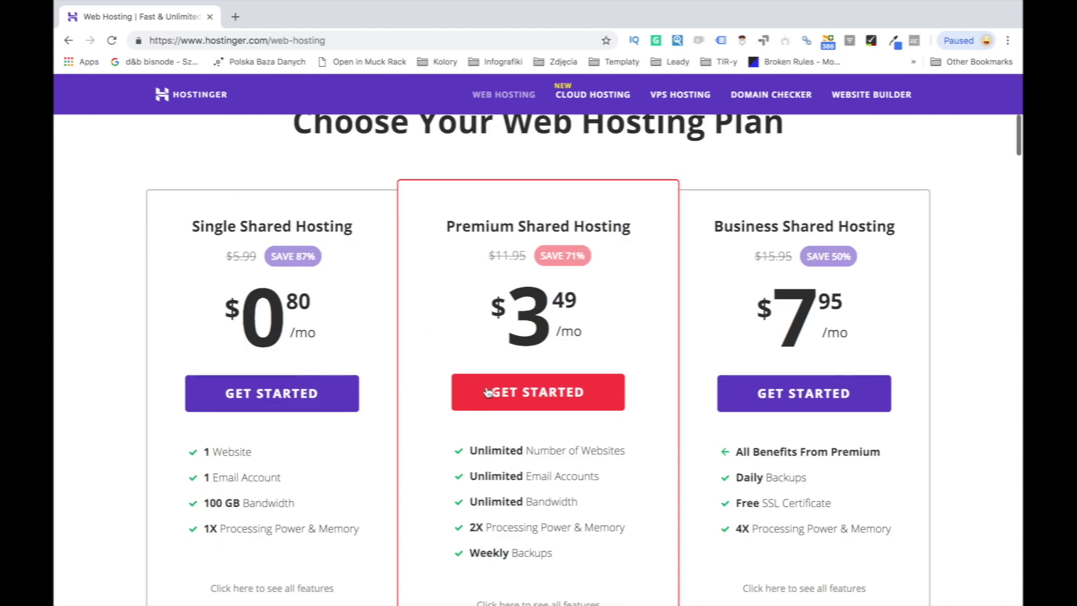
scroll(488, 392, down, 3)
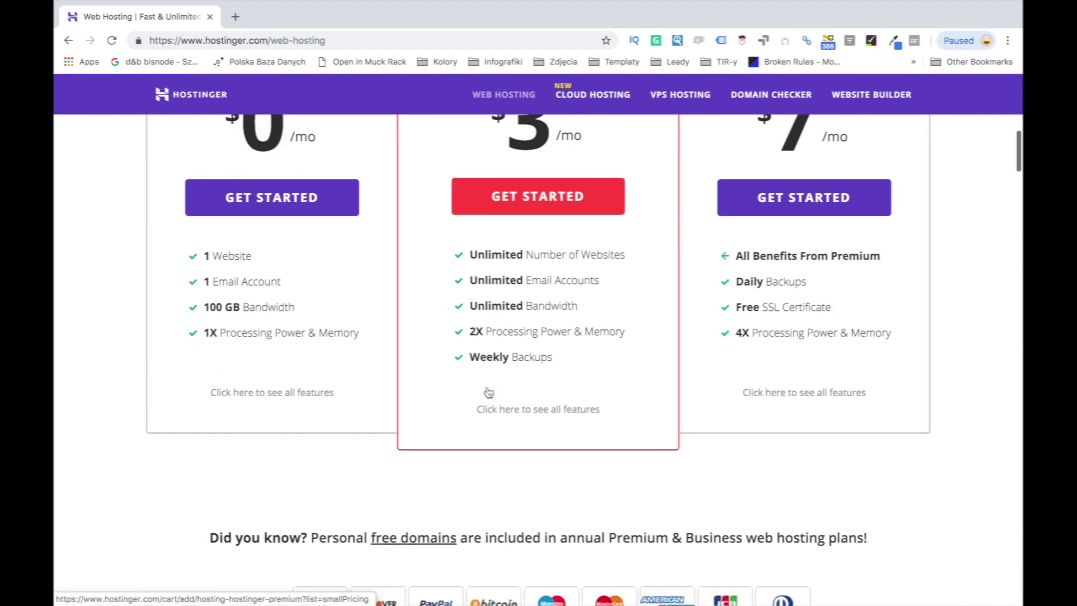
scroll(488, 392, down, 2)
scroll(488, 392, down, 2)
scroll(487, 392, down, 2)
scroll(487, 388, down, 1)
scroll(486, 387, down, 3)
scroll(486, 387, down, 2)
scroll(486, 387, down, 3)
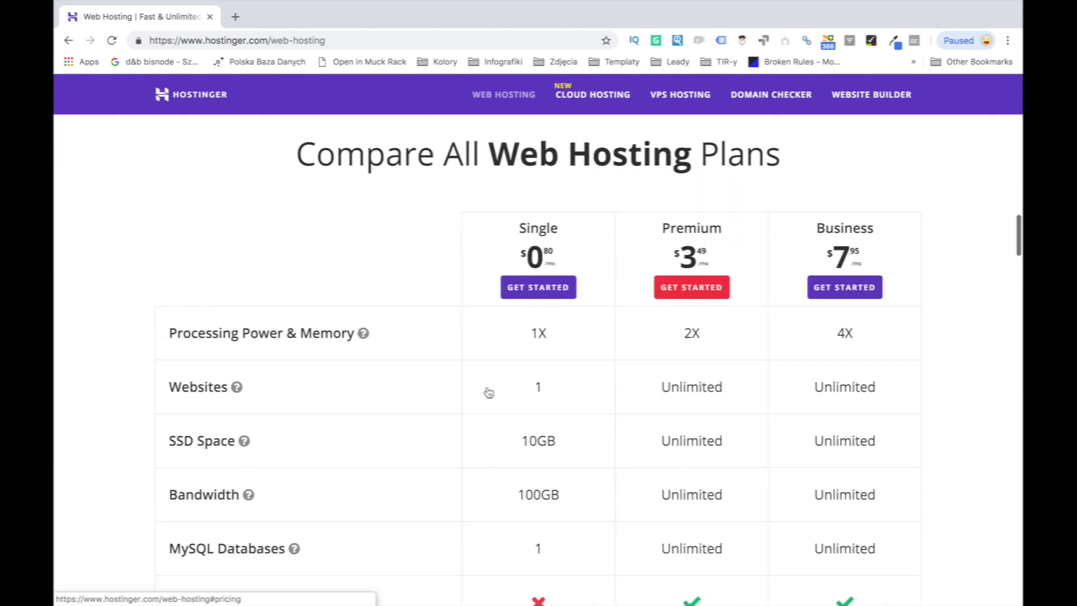
scroll(488, 392, down, 2)
scroll(488, 392, up, 5)
scroll(488, 392, down, 5)
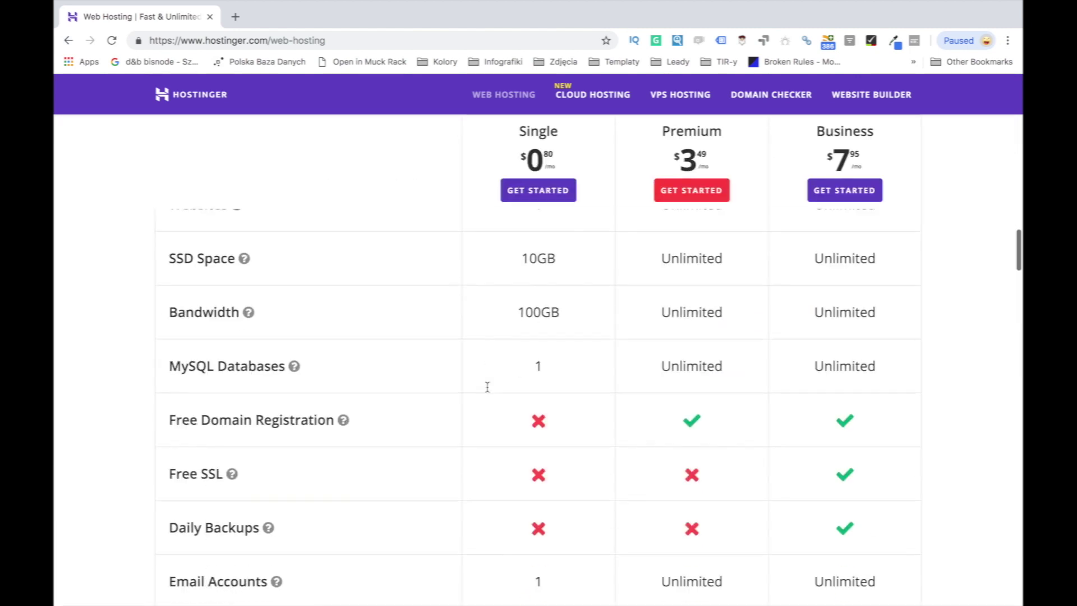
scroll(488, 392, down, 3)
scroll(487, 392, down, 5)
scroll(488, 392, down, 6)
scroll(488, 392, down, 5)
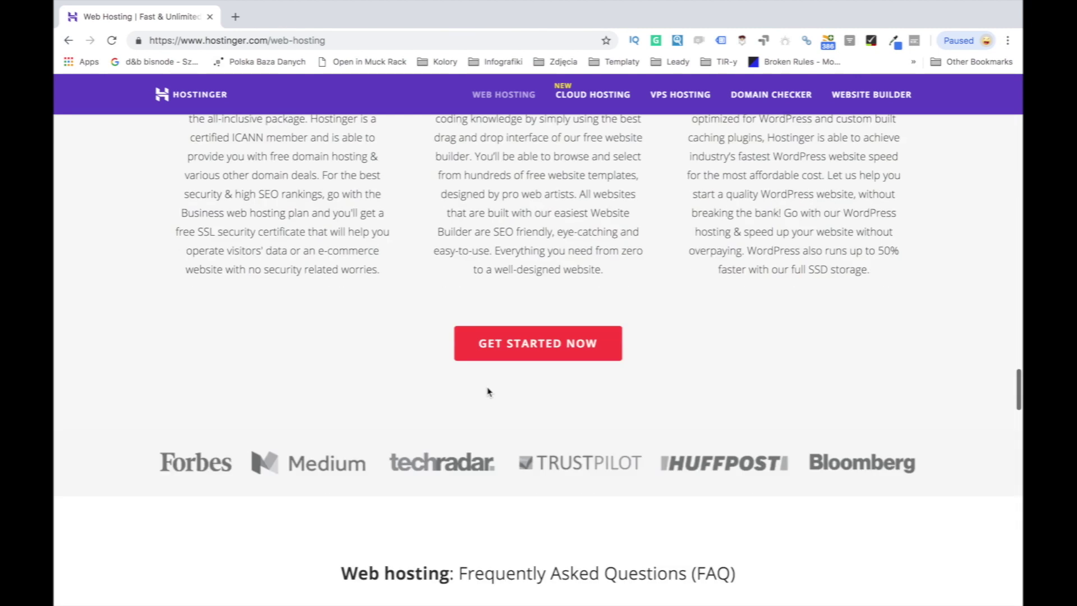
scroll(488, 392, down, 4)
scroll(489, 392, down, 1)
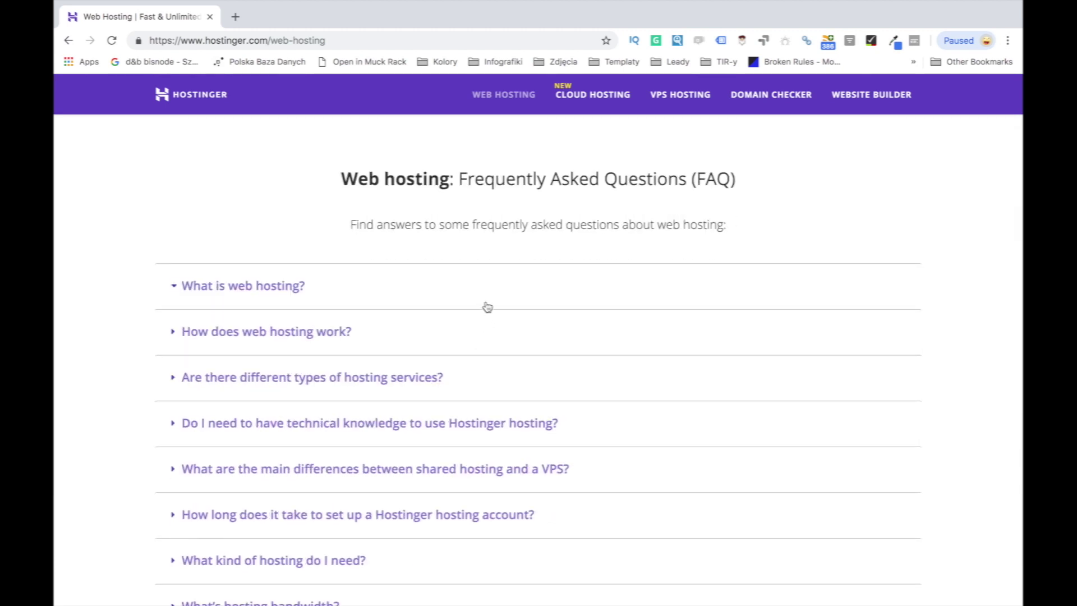
scroll(487, 307, up, 8)
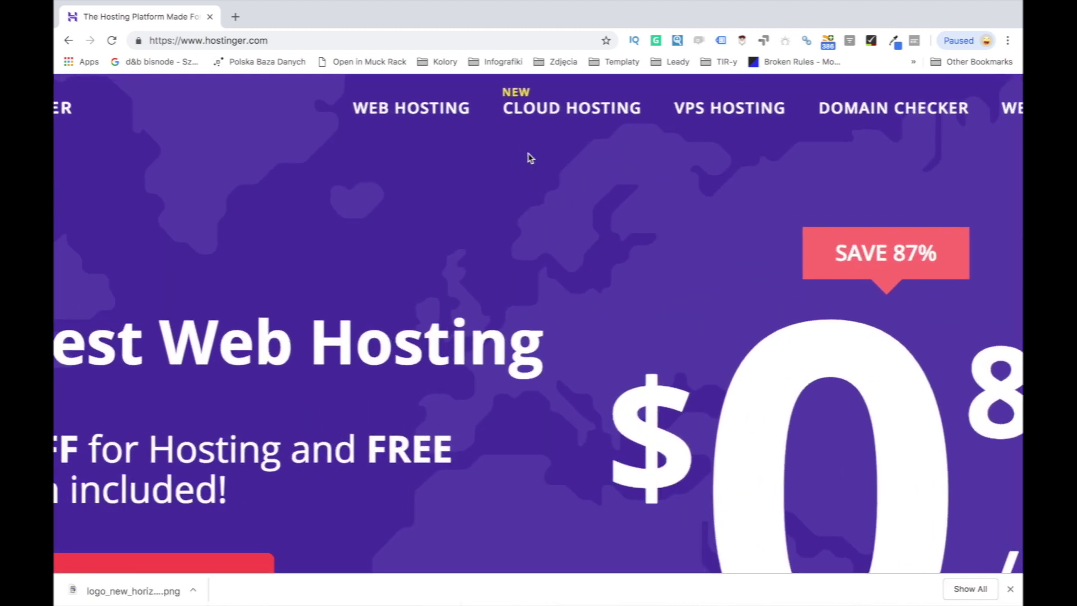
scroll(530, 159, up, 1)
Go to the Cloud Hosting plans page from the navigation bar
click(596, 135)
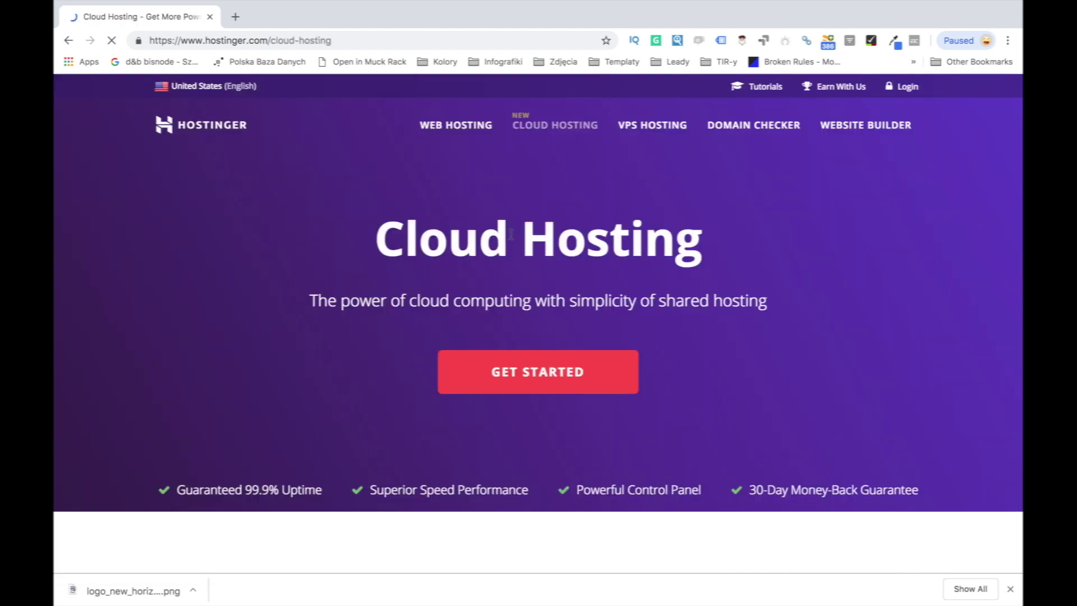
scroll(800, 335, down, 1)
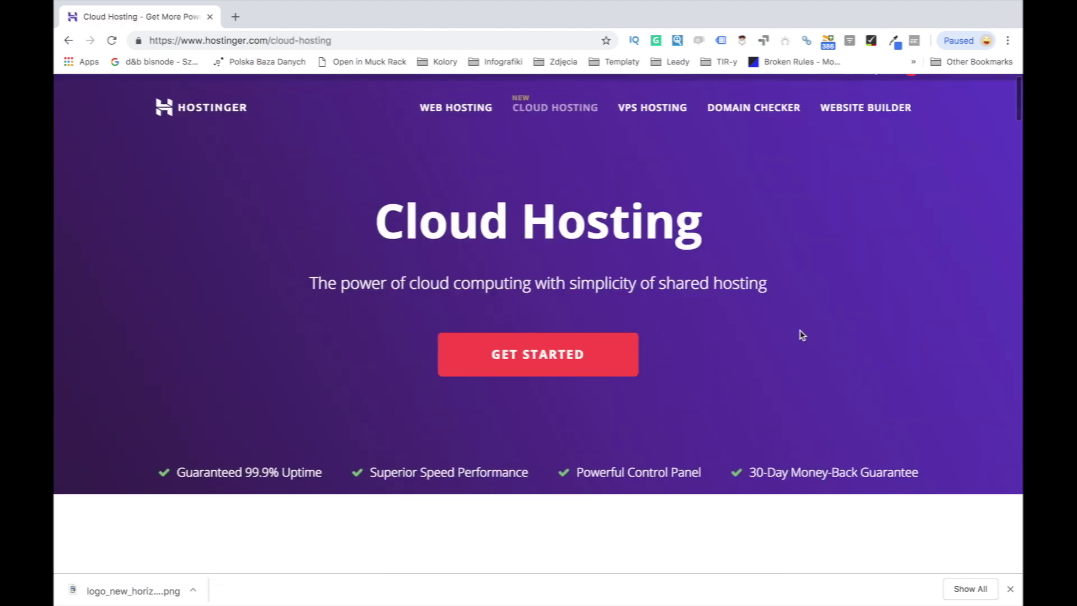
scroll(800, 335, down, 3)
scroll(800, 335, down, 2)
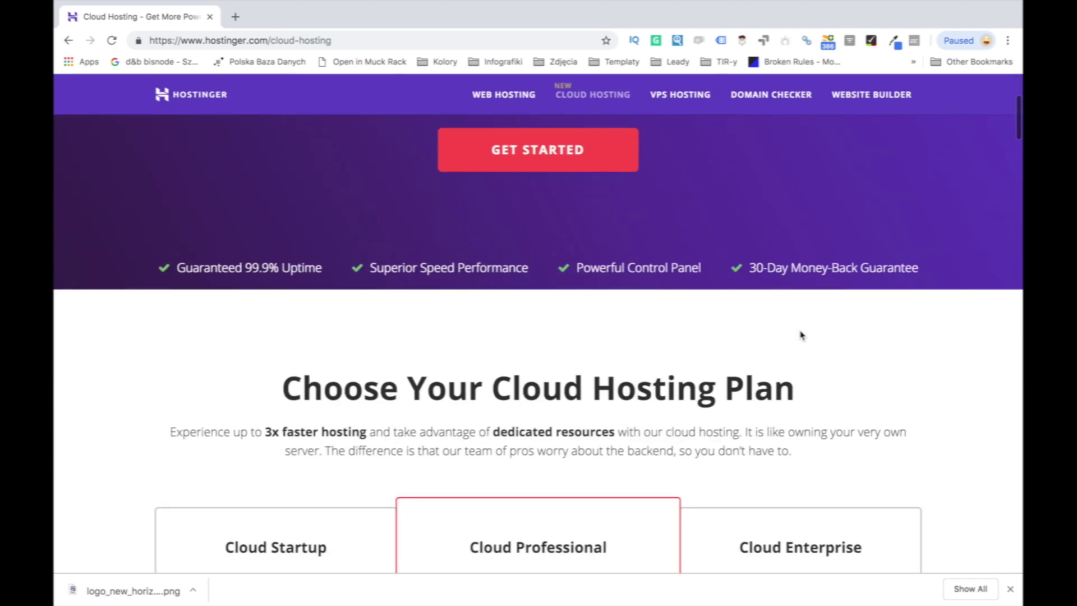
scroll(800, 335, down, 2)
scroll(800, 335, down, 2)
scroll(800, 335, down, 2)
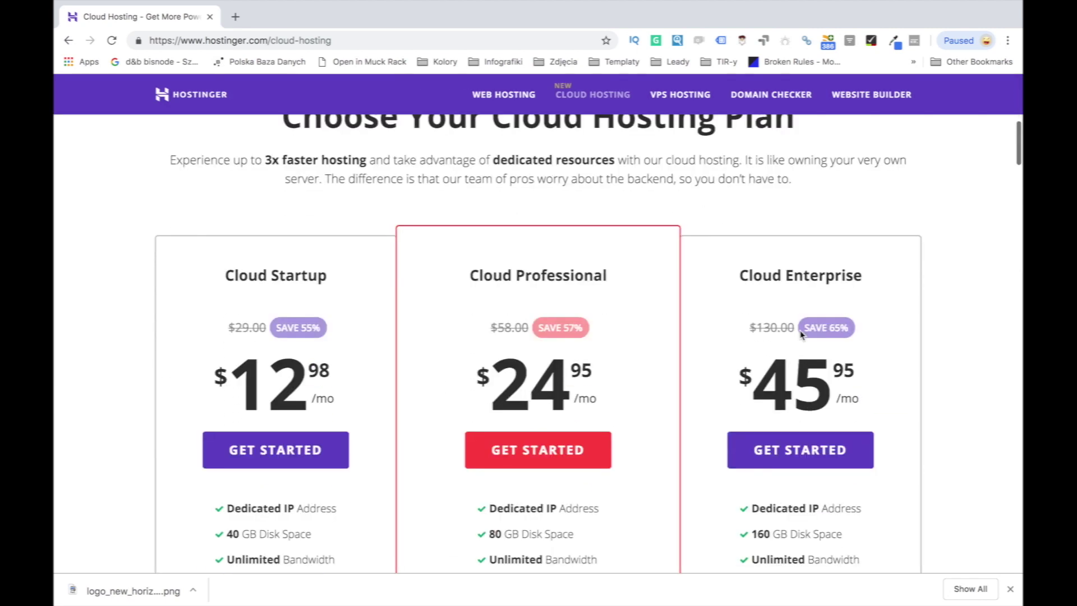
scroll(800, 336, down, 2)
scroll(800, 335, down, 2)
scroll(801, 334, down, 3)
scroll(800, 335, down, 3)
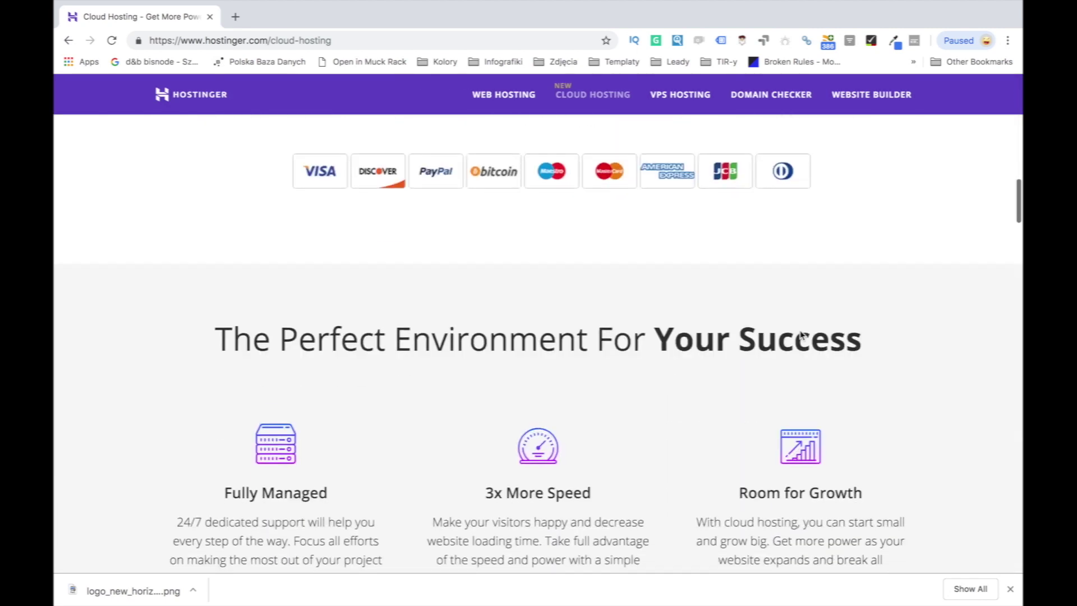
scroll(800, 334, down, 2)
scroll(801, 335, down, 1)
scroll(800, 335, down, 1)
scroll(800, 330, down, 3)
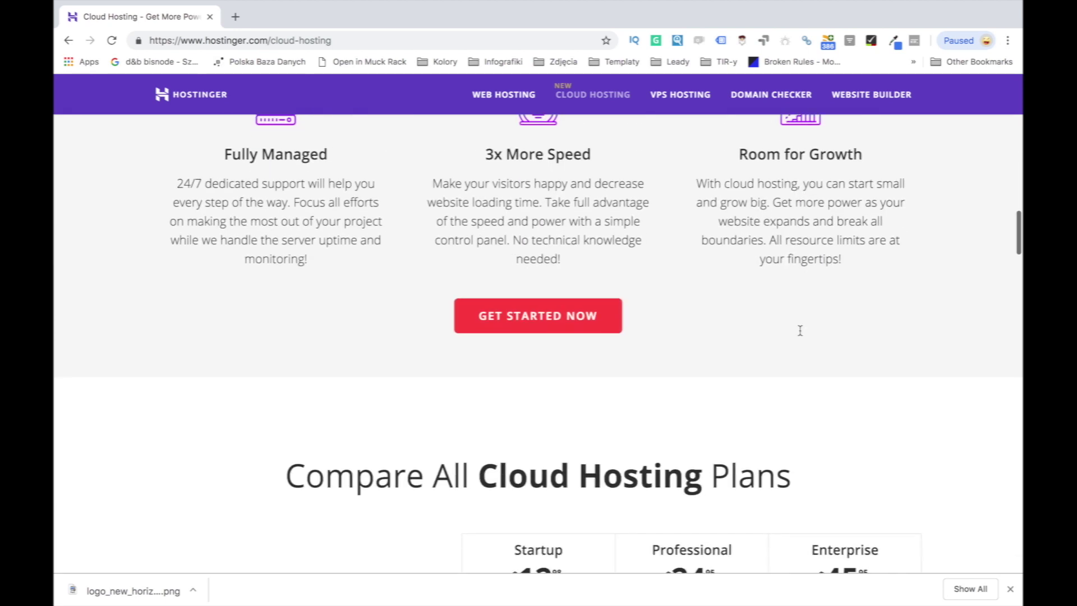
scroll(800, 330, down, 2)
scroll(800, 330, down, 1)
scroll(800, 330, down, 1)
scroll(800, 335, down, 3)
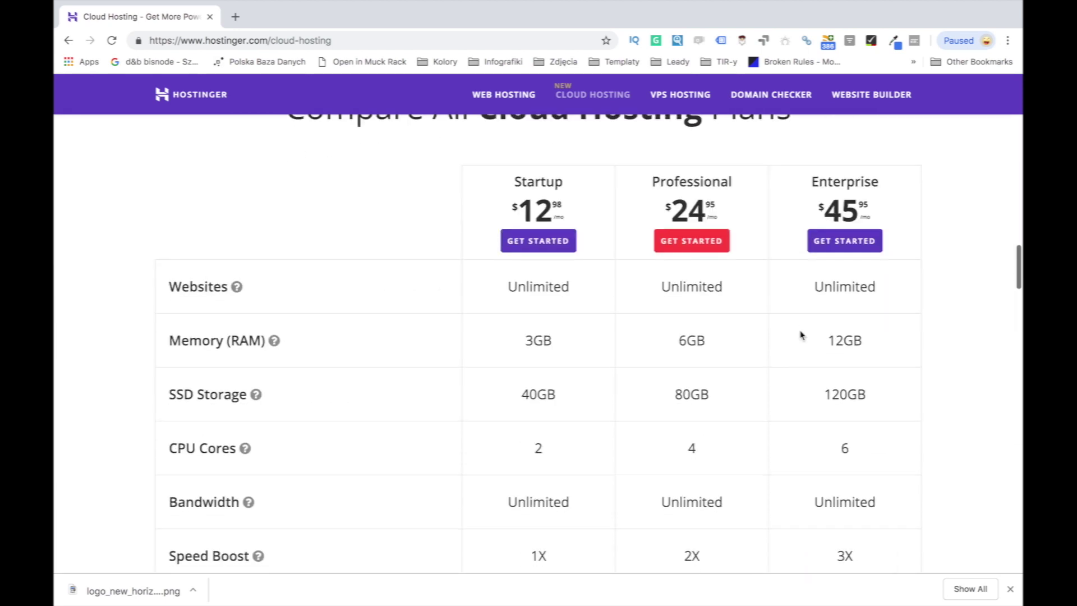
scroll(800, 335, down, 2)
scroll(800, 335, down, 3)
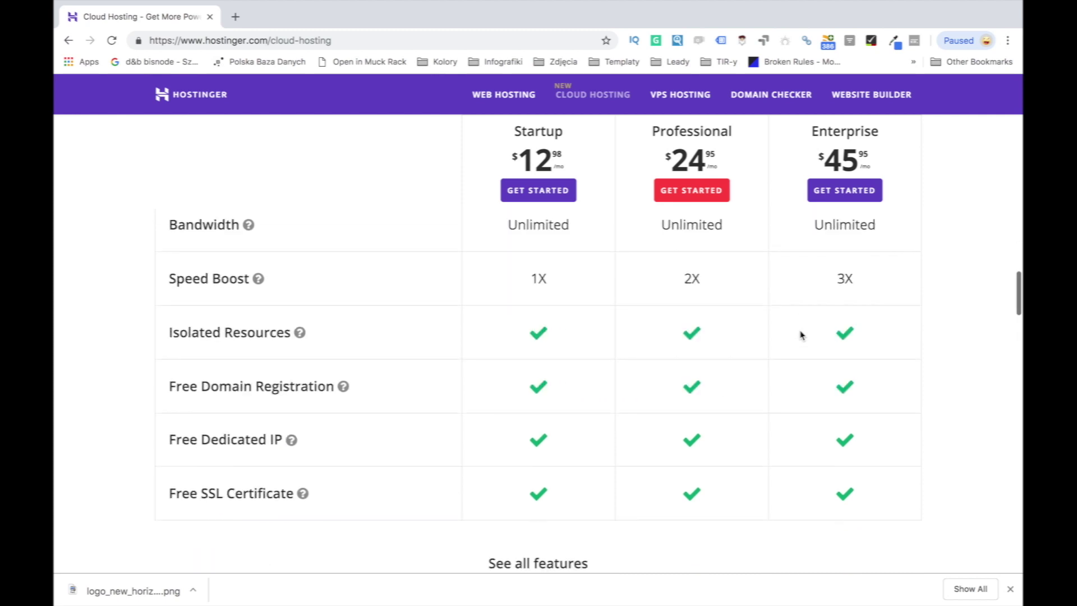
scroll(800, 335, down, 2)
scroll(799, 335, down, 1)
scroll(800, 334, down, 1)
scroll(800, 335, down, 2)
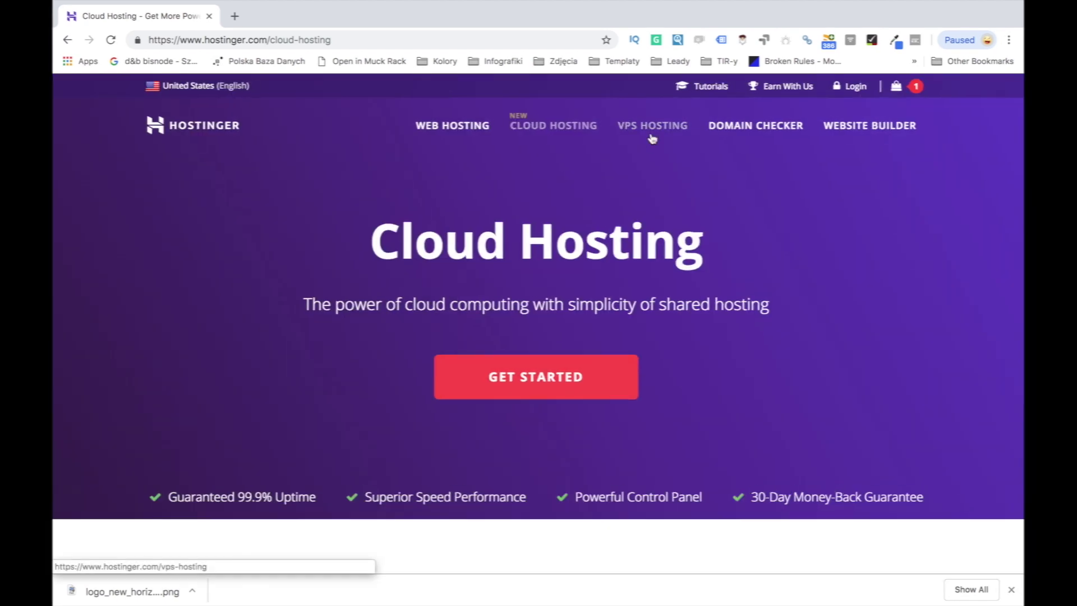
Zoom the Cloud Hosting page in for easier viewing
key(ctrl+plus)
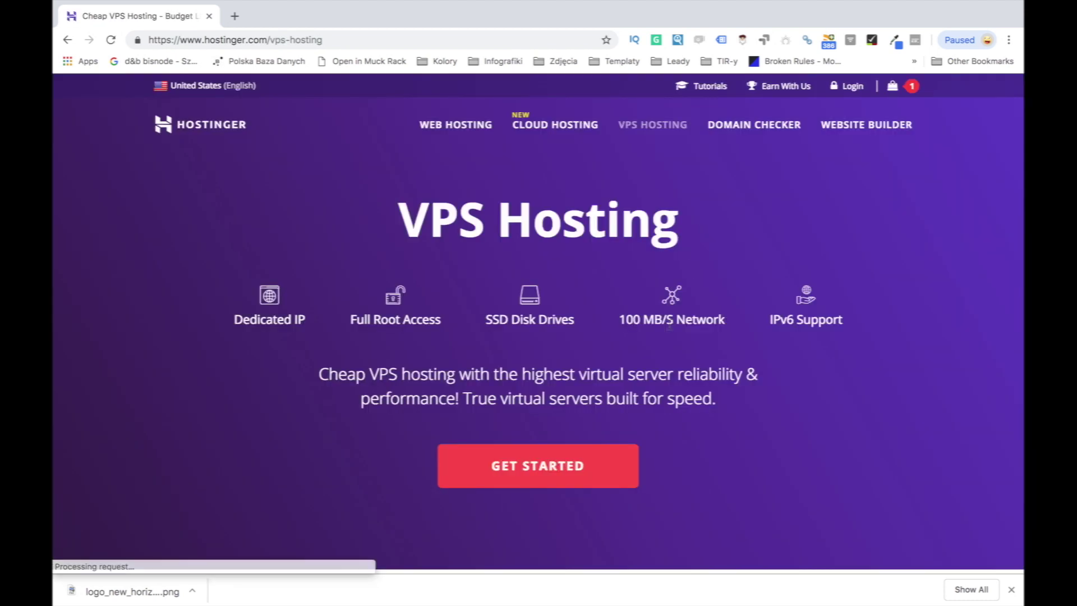
scroll(670, 328, down, 2)
scroll(671, 329, down, 3)
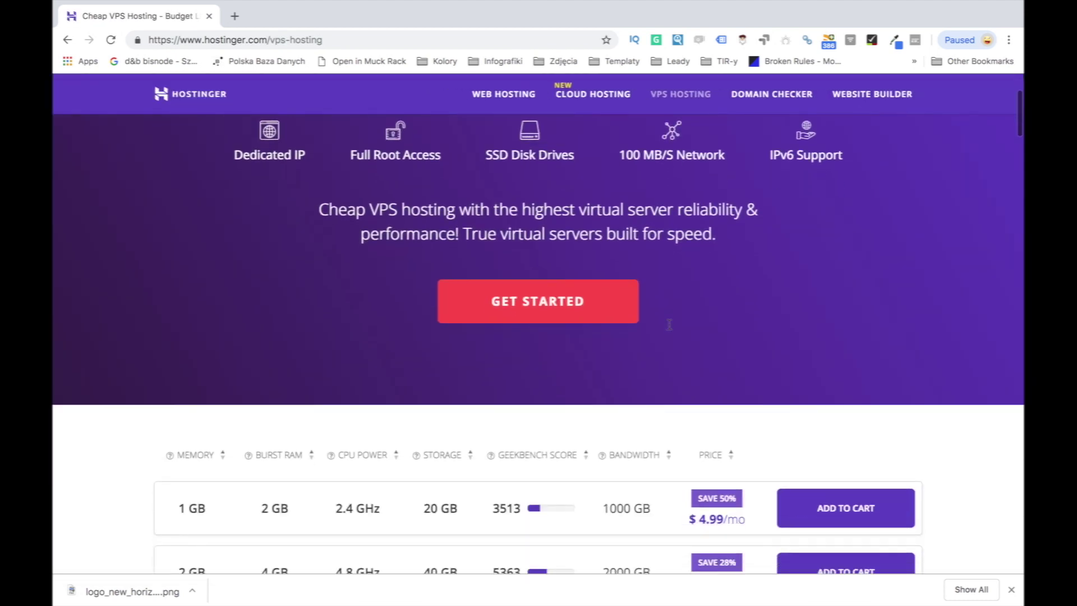
scroll(671, 329, down, 2)
scroll(670, 328, down, 2)
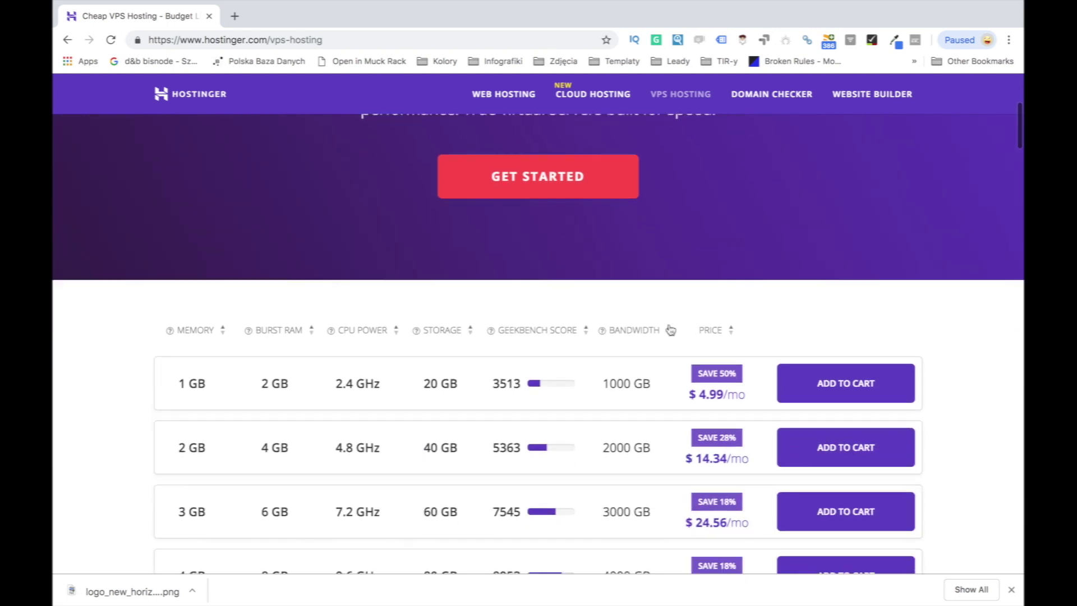
scroll(671, 328, down, 2)
scroll(670, 329, down, 2)
scroll(671, 328, down, 2)
scroll(670, 328, down, 2)
scroll(671, 328, down, 2)
scroll(671, 329, down, 1)
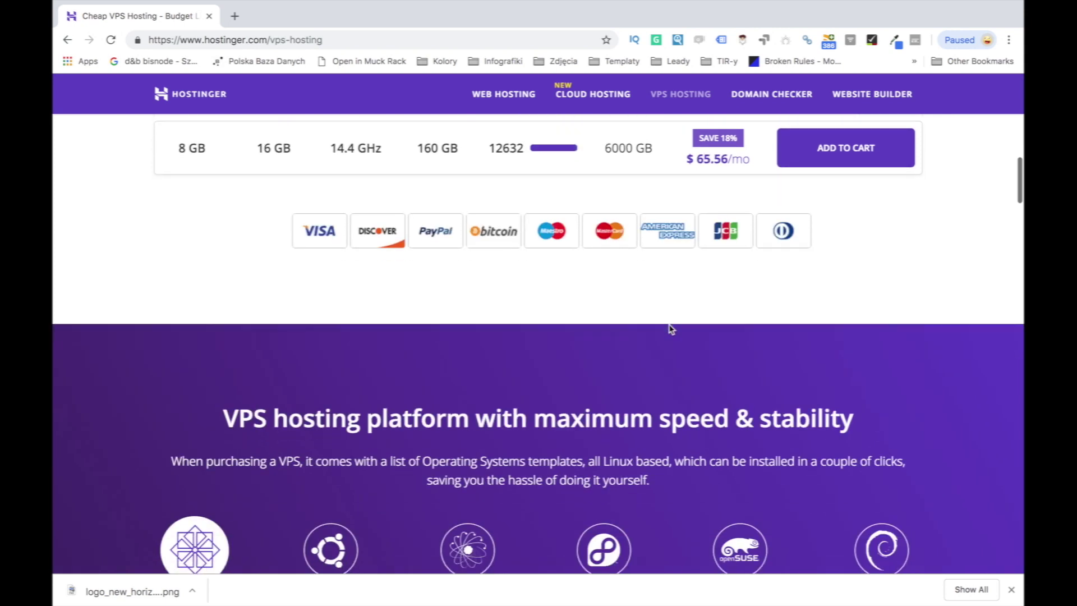
scroll(670, 328, down, 3)
scroll(670, 328, down, 2)
scroll(670, 329, down, 2)
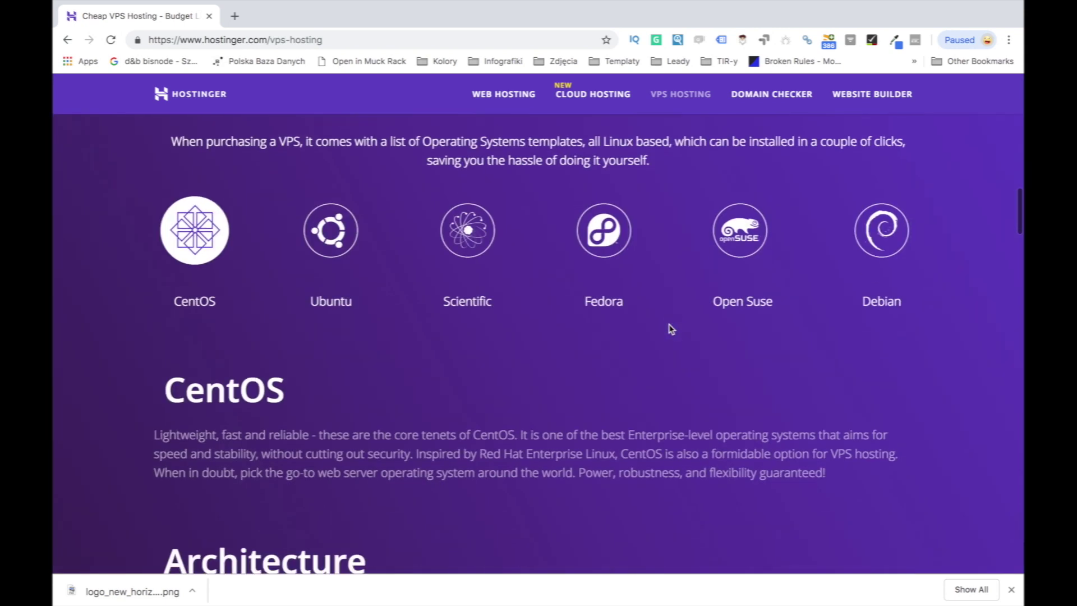
scroll(671, 328, down, 3)
scroll(671, 329, down, 1)
scroll(671, 328, down, 3)
scroll(670, 329, down, 3)
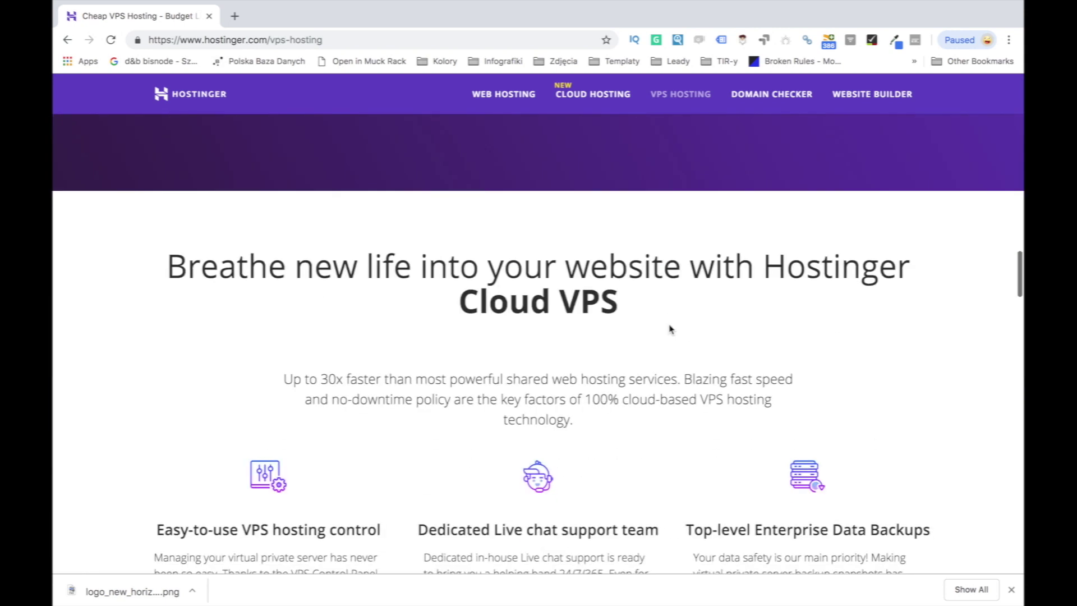
scroll(670, 328, down, 1)
scroll(671, 328, down, 1)
scroll(671, 329, down, 3)
scroll(671, 328, down, 2)
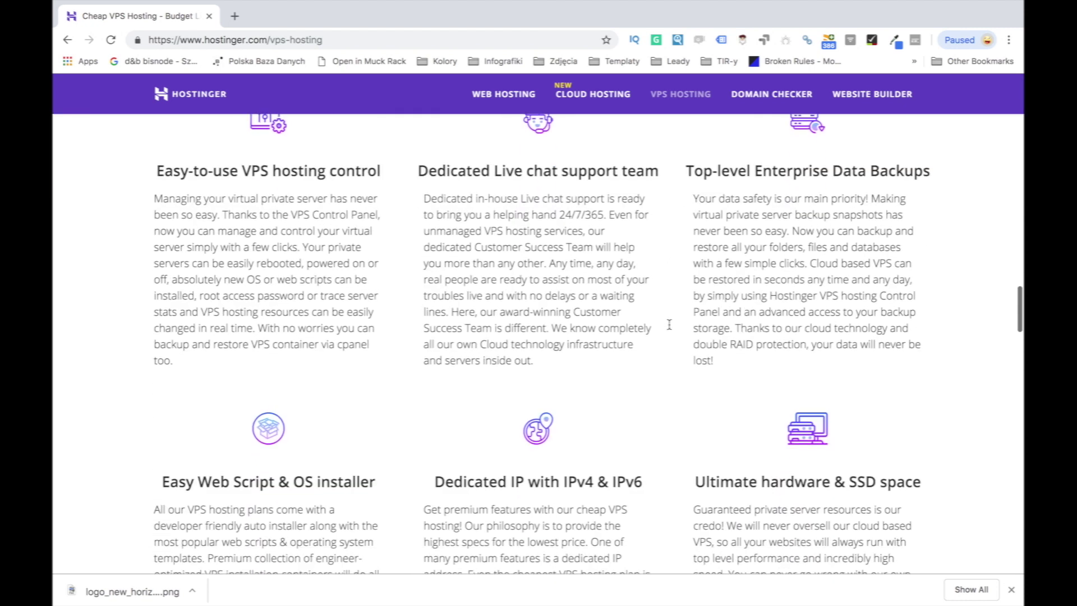
scroll(671, 328, down, 1)
scroll(671, 328, down, 3)
scroll(670, 329, down, 4)
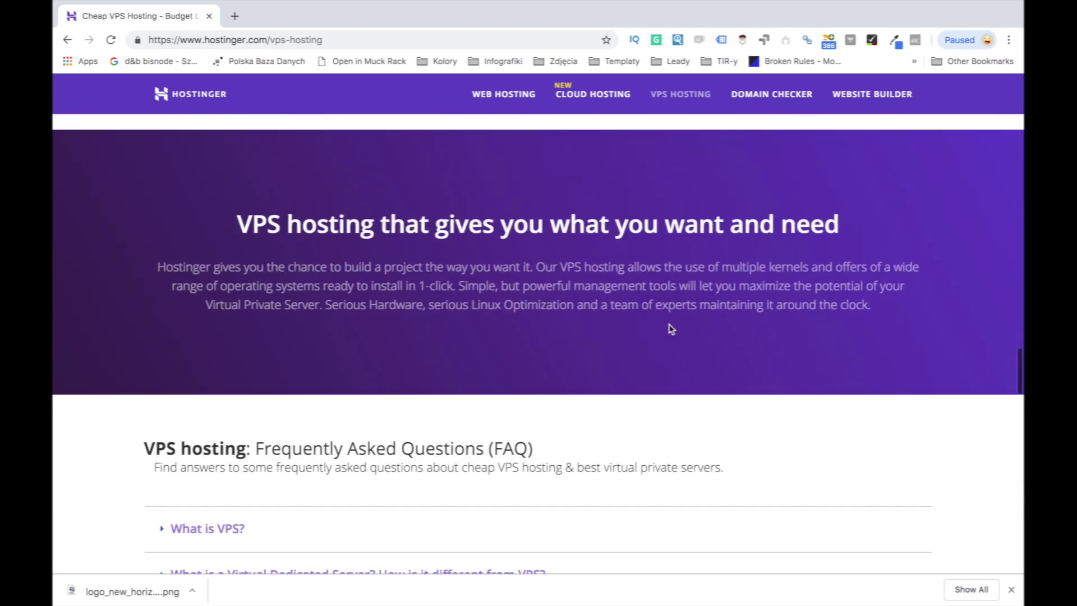
scroll(671, 328, down, 1)
scroll(671, 329, down, 3)
scroll(671, 329, down, 3)
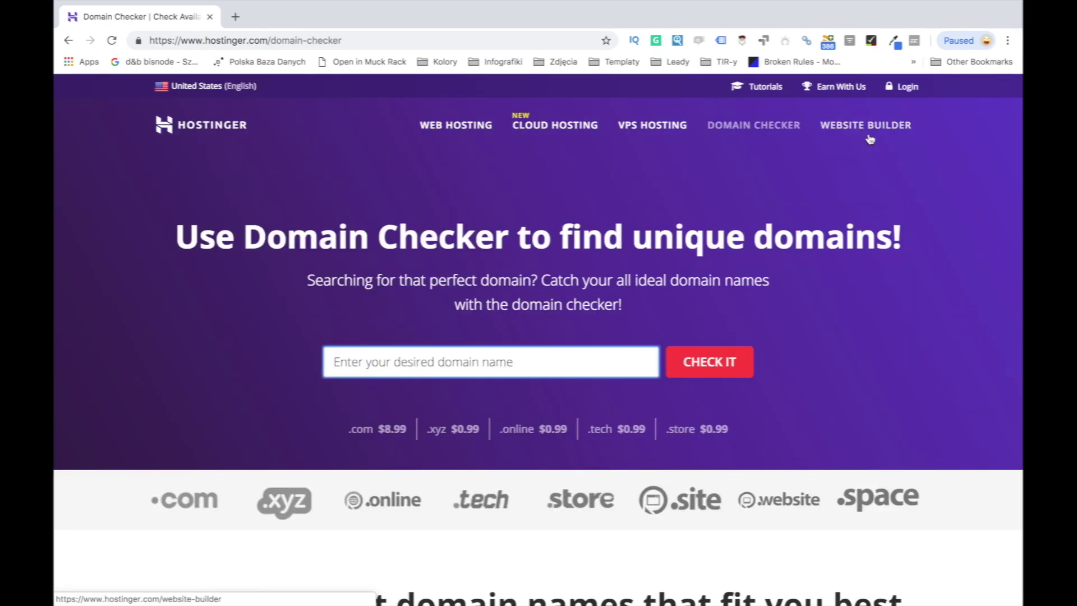
scroll(875, 130, up, 2)
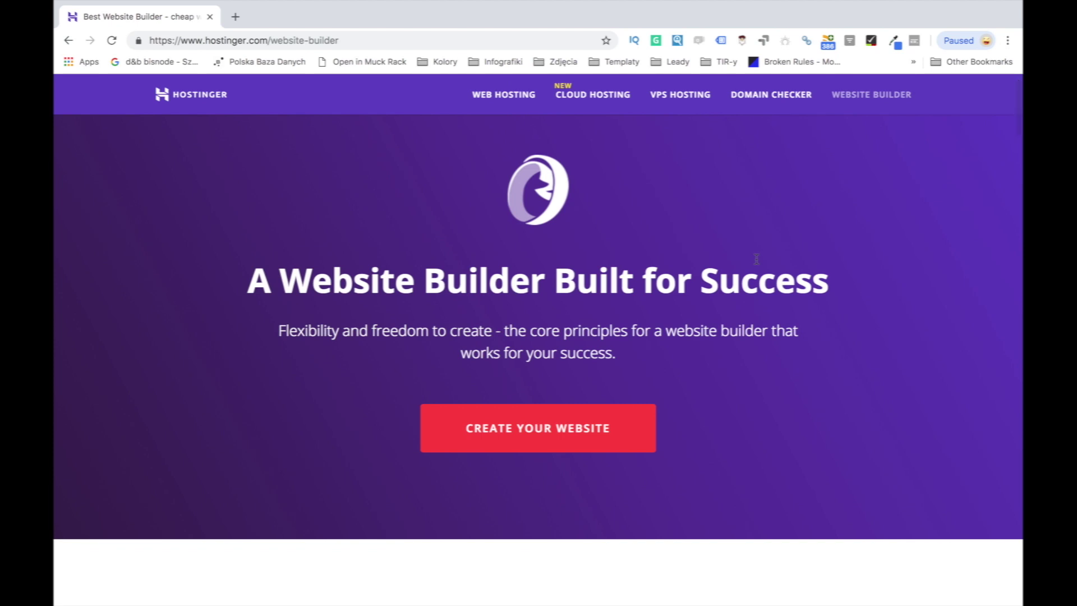
scroll(756, 260, down, 5)
scroll(755, 260, down, 3)
scroll(755, 260, down, 5)
scroll(755, 260, down, 6)
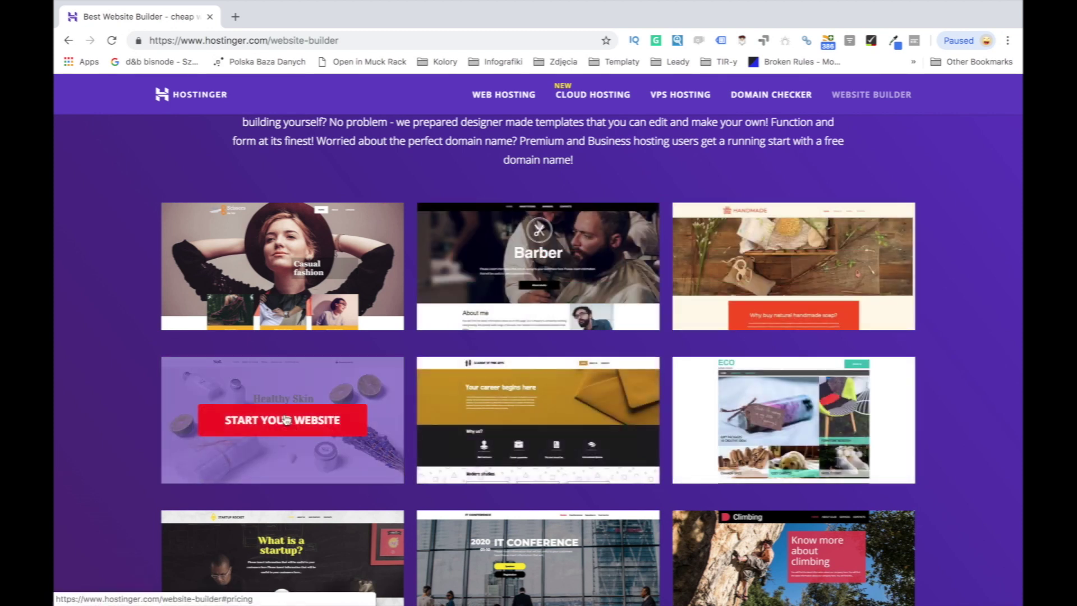
scroll(284, 430, down, 2)
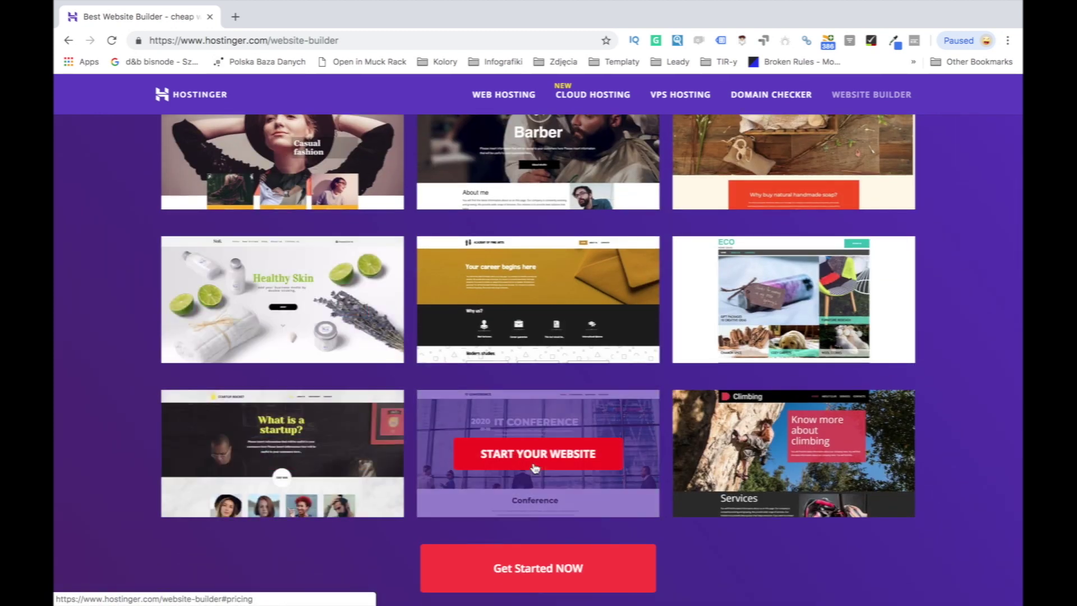
scroll(282, 438, down, 1)
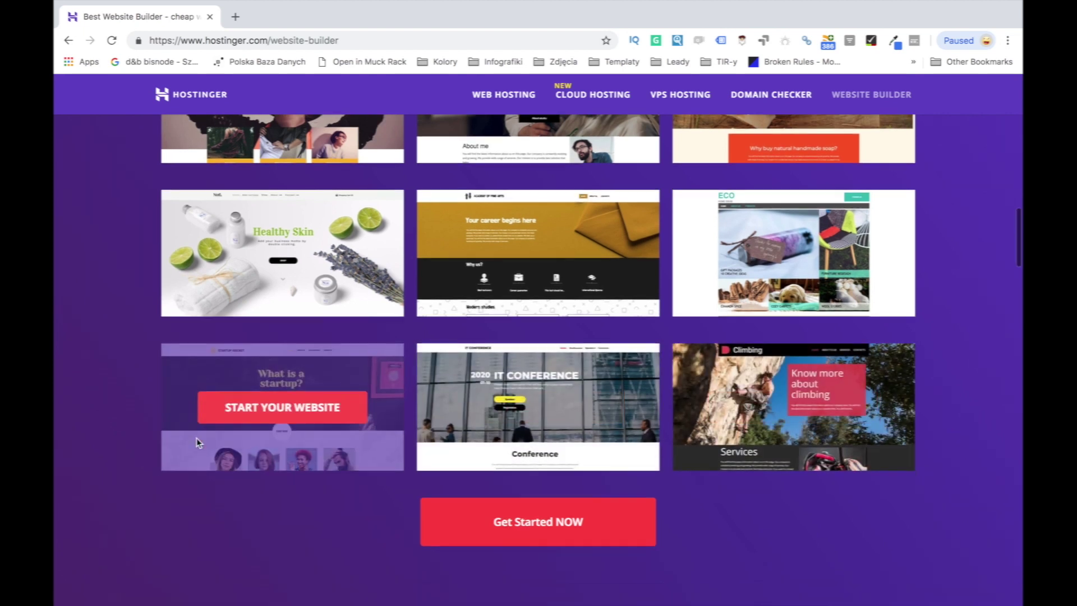
scroll(198, 443, down, 3)
scroll(198, 443, down, 2)
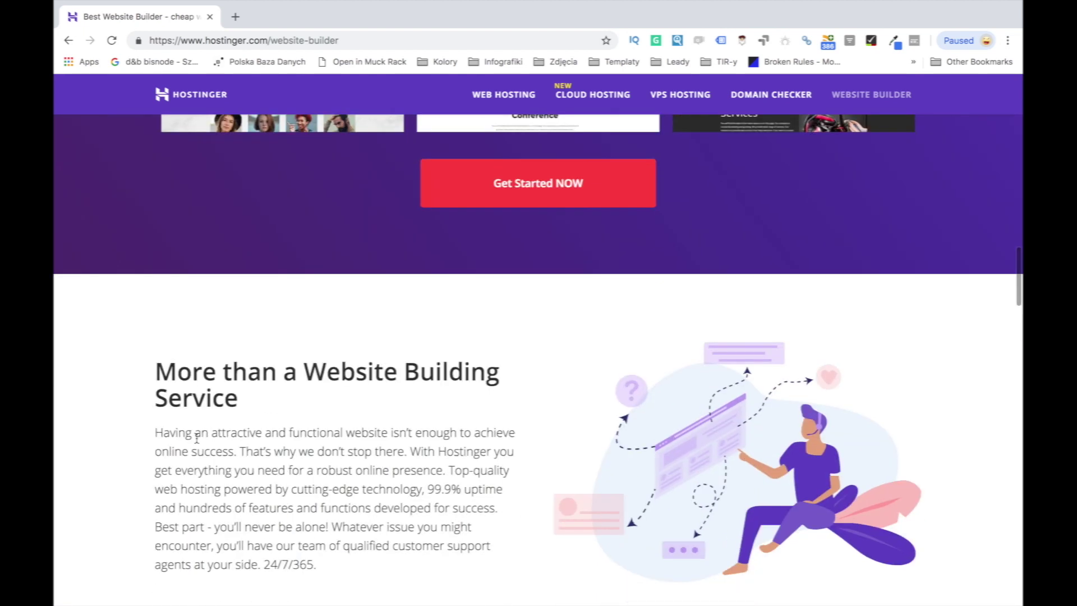
scroll(197, 438, down, 1)
scroll(198, 438, down, 4)
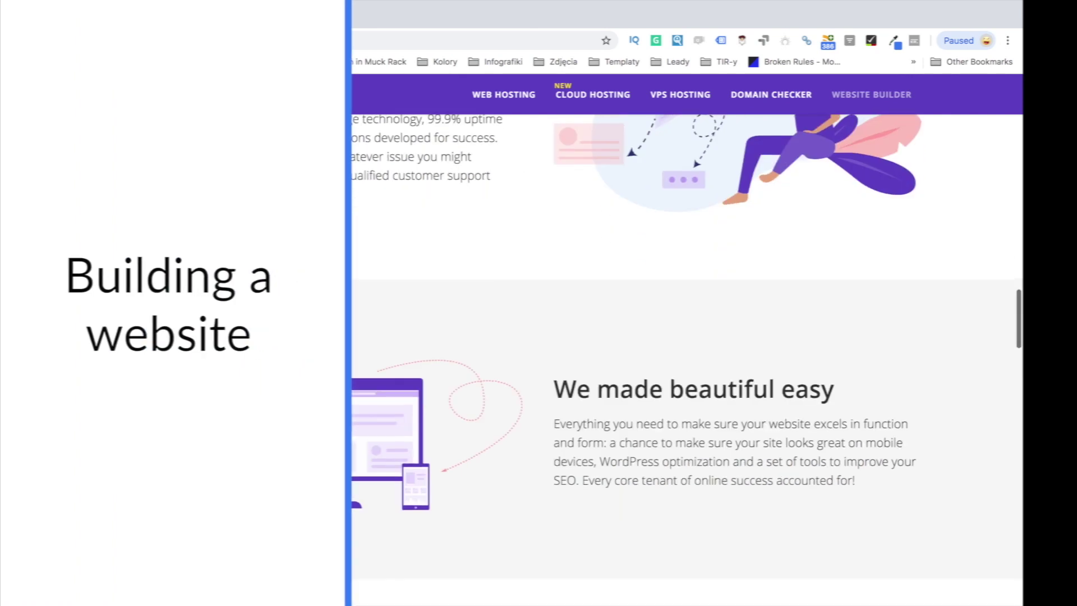
scroll(686, 360, down, 1)
scroll(731, 412, down, 4)
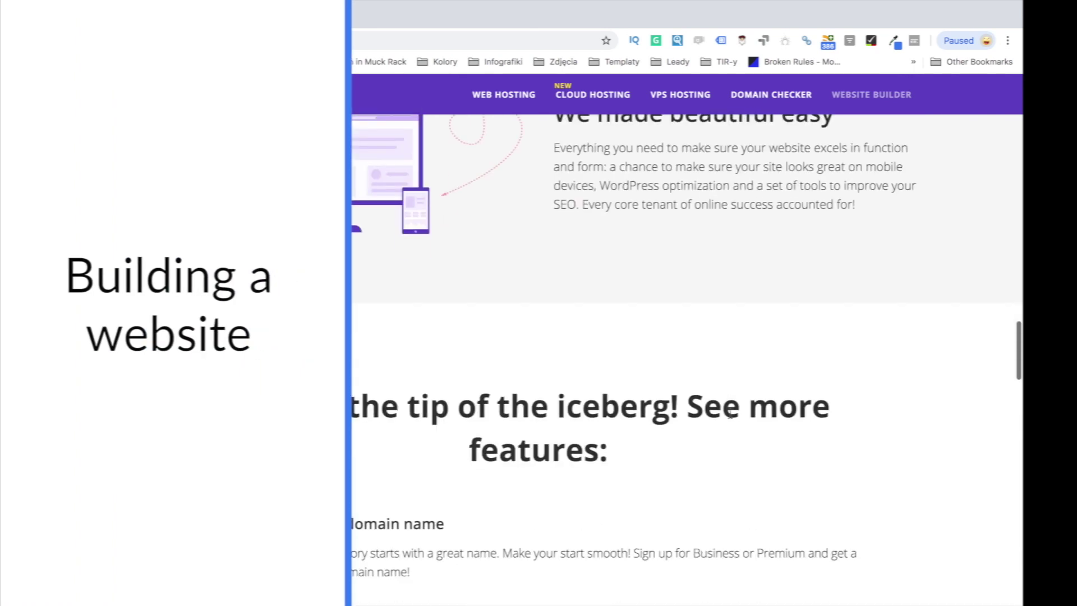
scroll(730, 412, down, 2)
scroll(730, 413, down, 1)
scroll(730, 412, down, 1)
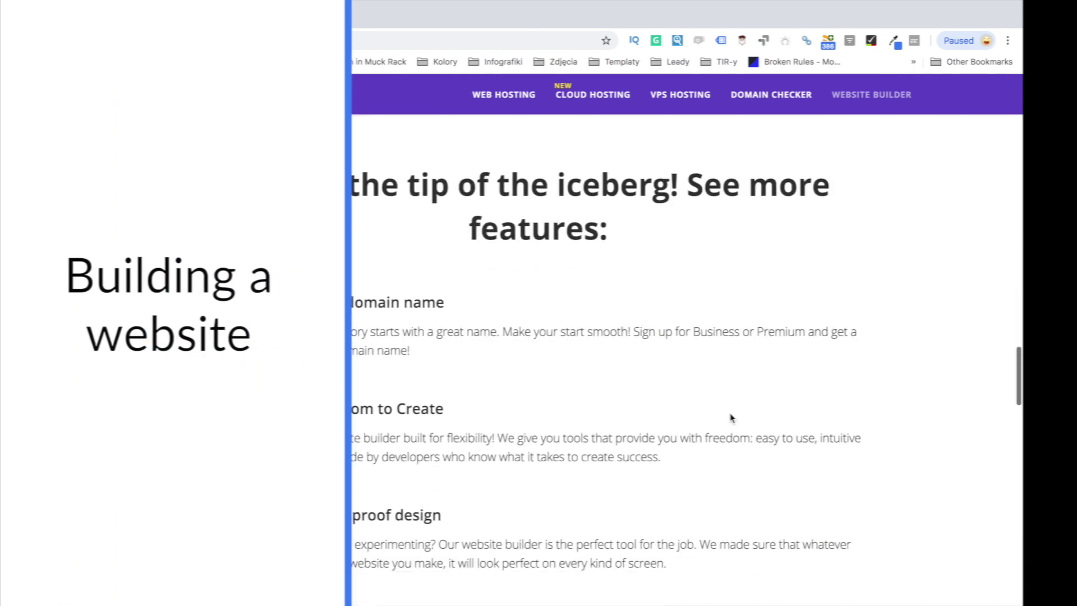
scroll(730, 416, down, 3)
scroll(730, 417, down, 2)
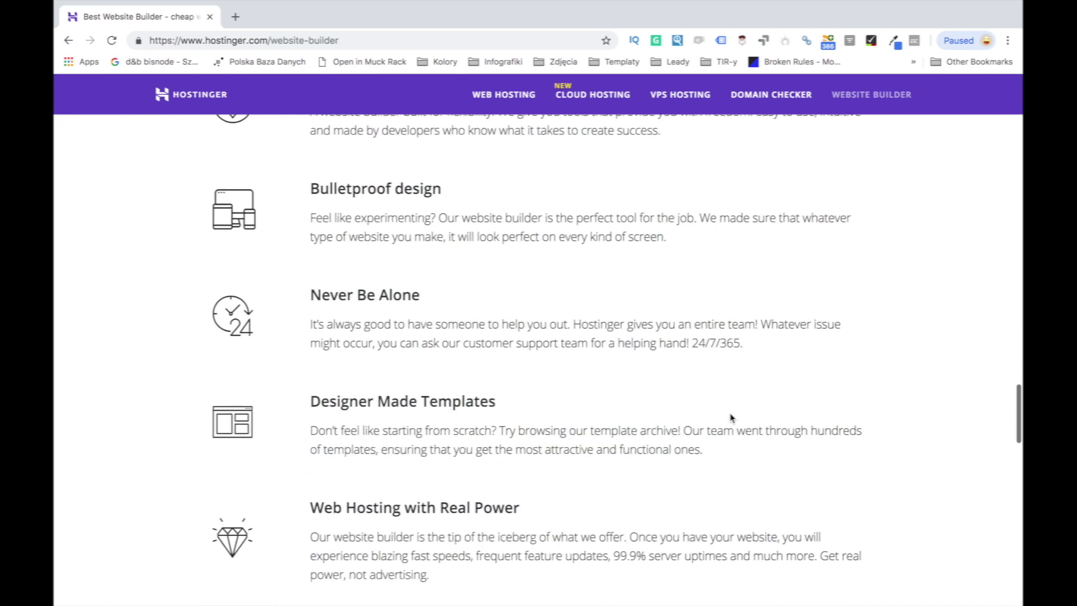
scroll(731, 416, down, 2)
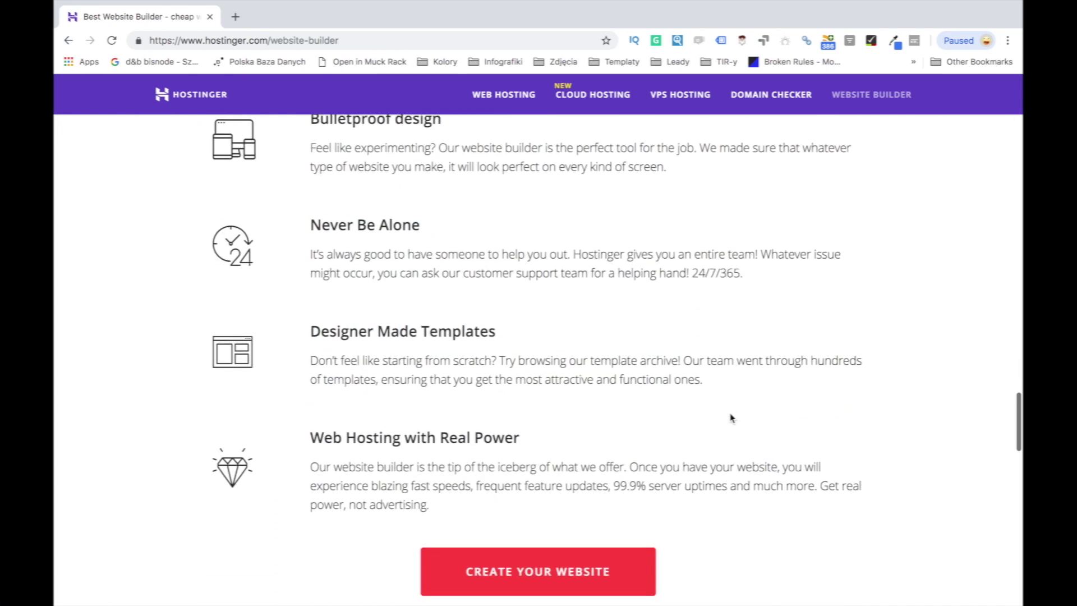
scroll(730, 417, down, 2)
scroll(730, 417, down, 2)
scroll(731, 417, down, 1)
scroll(731, 416, down, 3)
scroll(730, 416, down, 1)
scroll(730, 416, down, 1)
scroll(730, 417, down, 2)
scroll(731, 416, down, 3)
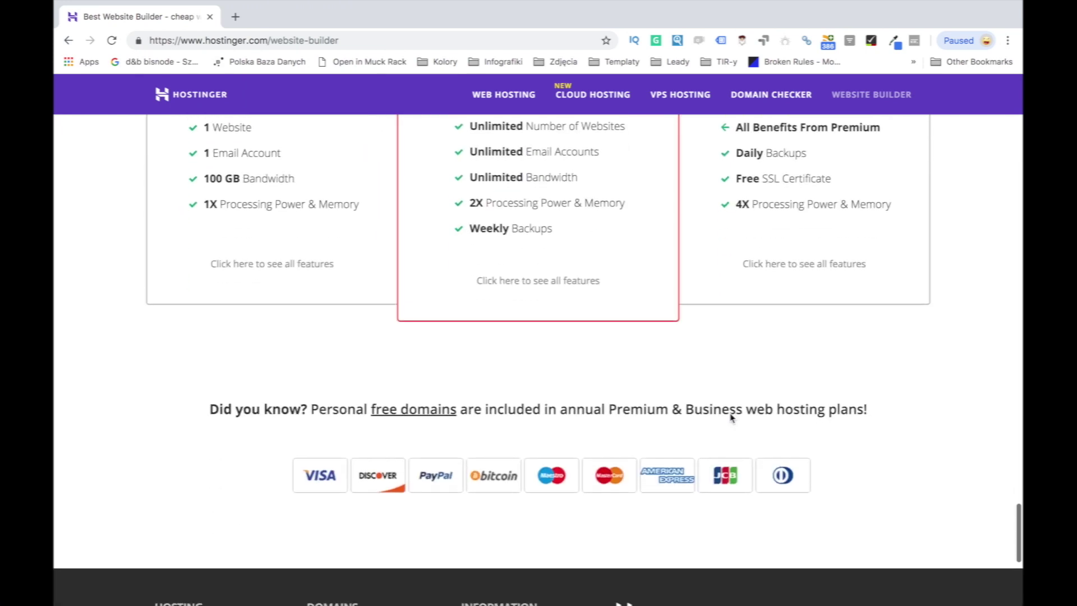
scroll(731, 416, up, 5)
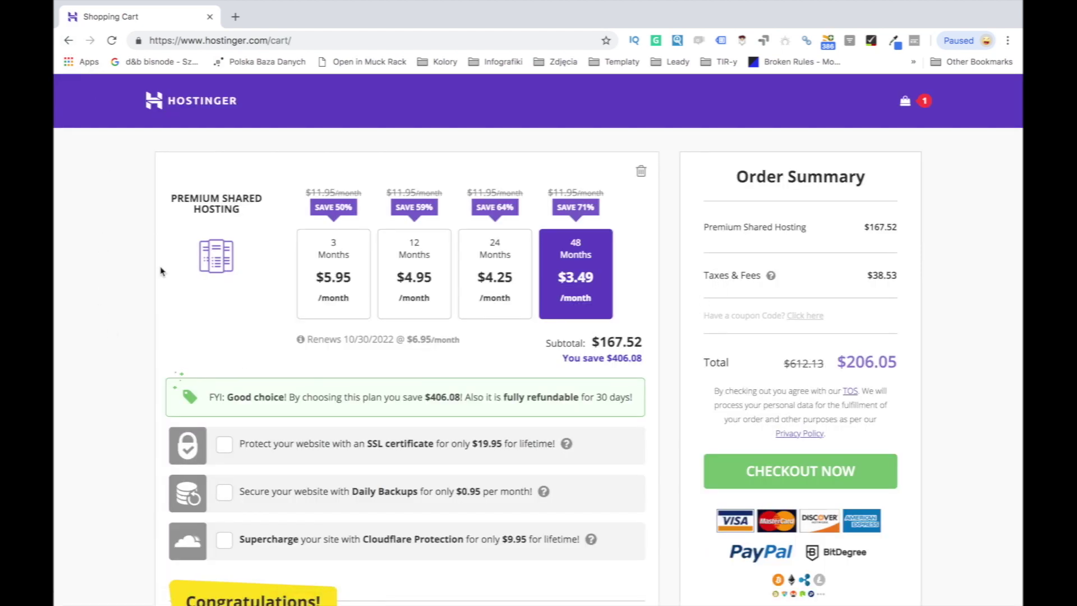
scroll(161, 271, down, 2)
scroll(161, 272, down, 2)
scroll(162, 271, down, 2)
scroll(162, 272, down, 2)
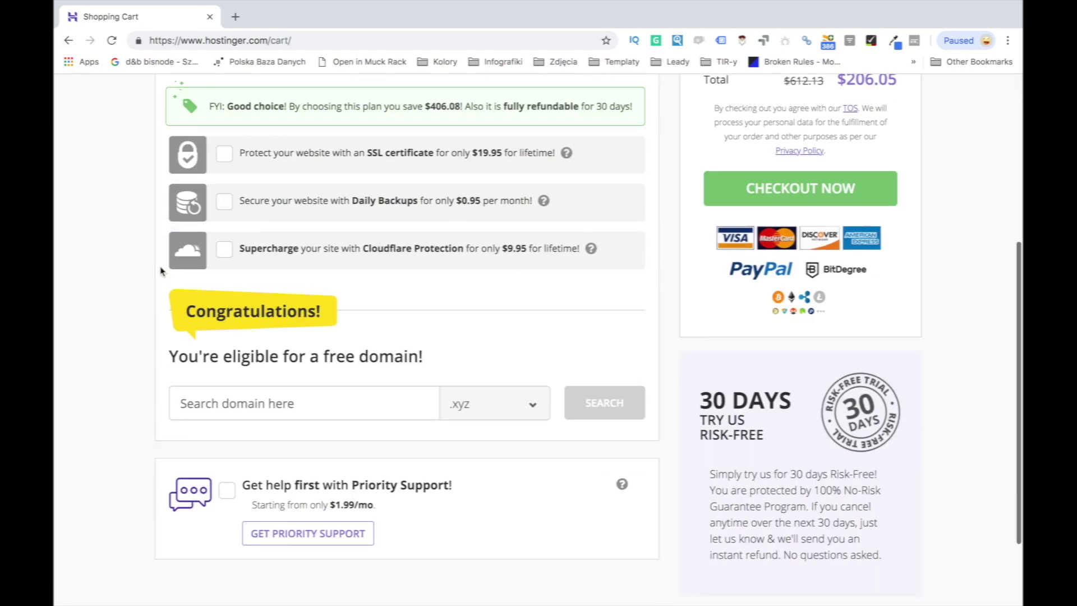
scroll(162, 272, up, 3)
scroll(161, 271, up, 3)
scroll(162, 271, up, 2)
Go back to hPanel, check the account notifications and dismiss them
key(alt+Left)
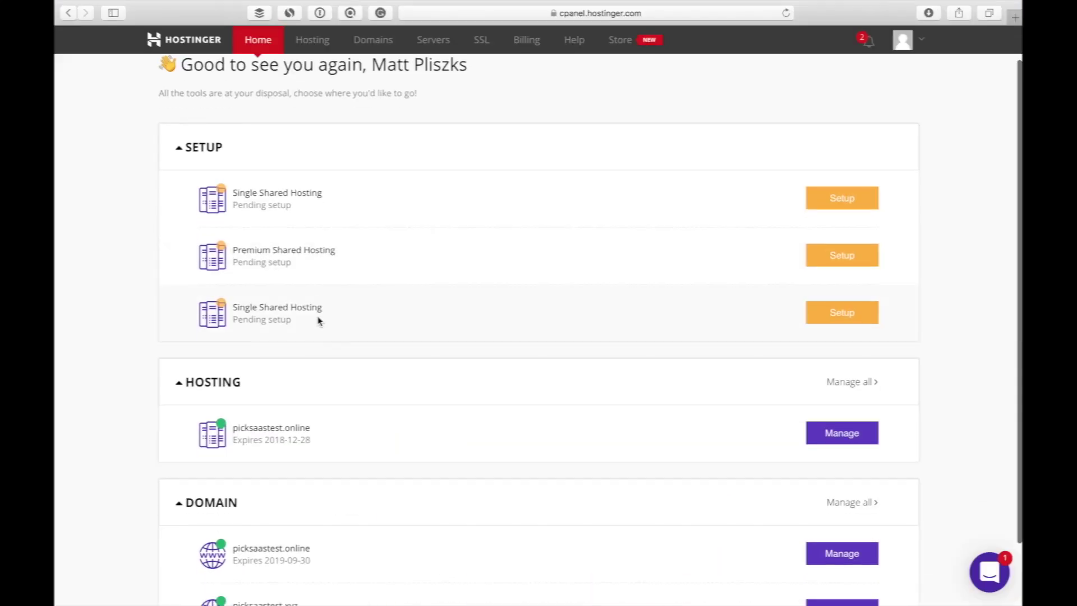
scroll(319, 320, down, 1)
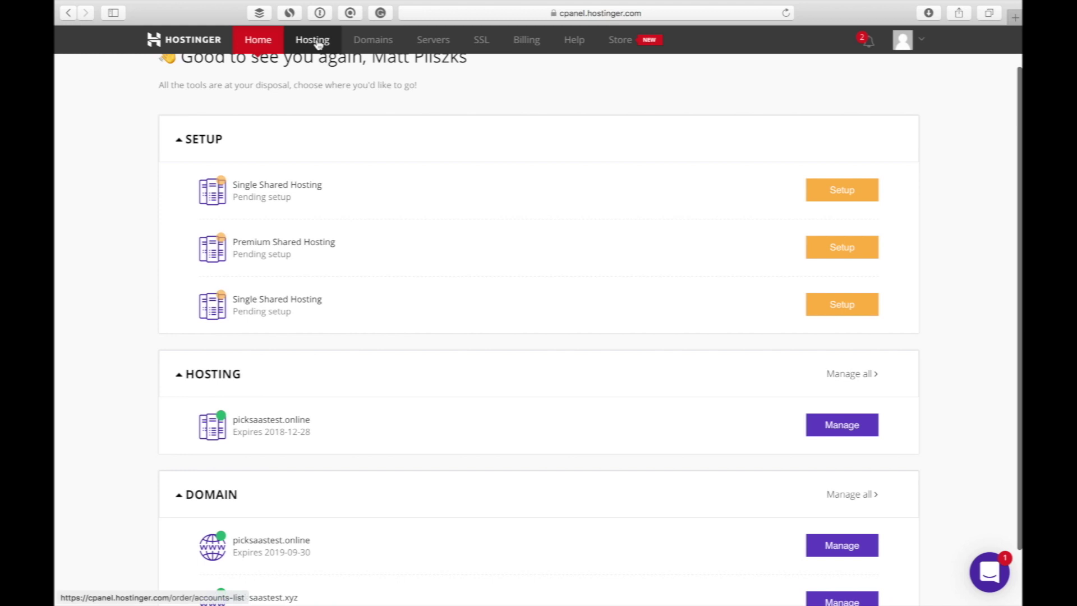
scroll(398, 228, down, 2)
scroll(398, 228, down, 1)
scroll(398, 228, down, 2)
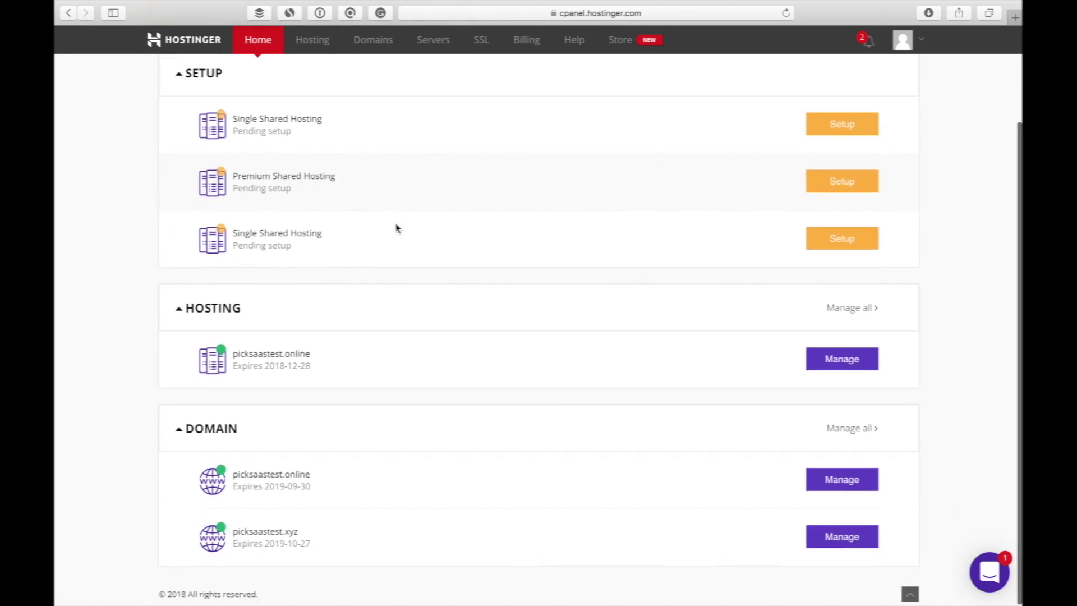
click(862, 40)
click(578, 278)
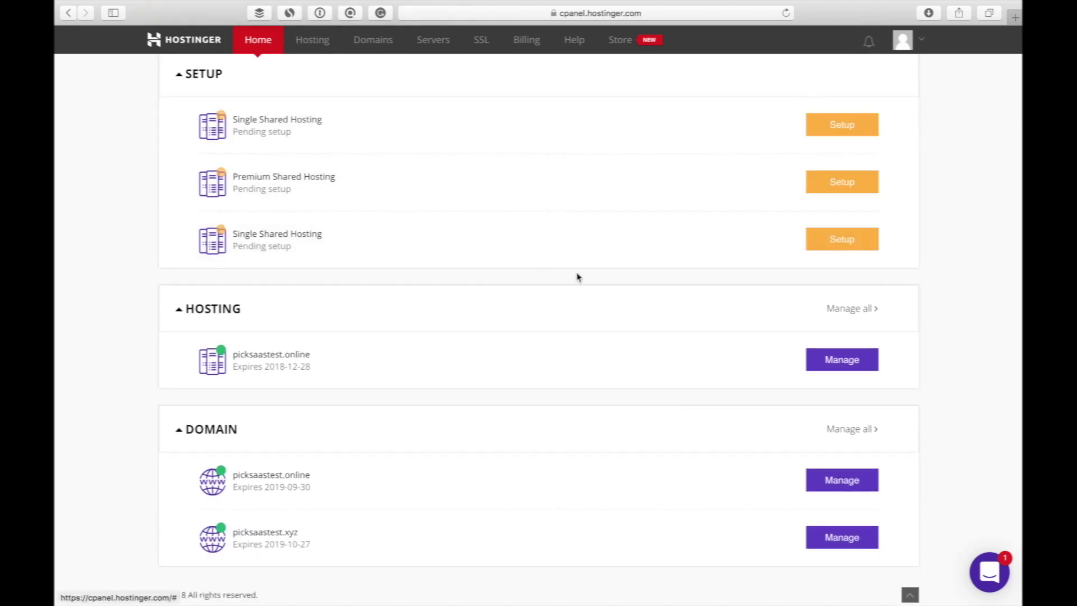
Visit the Hosting, Domains, Servers, SSL and Billing sections, ending on Domains
click(311, 40)
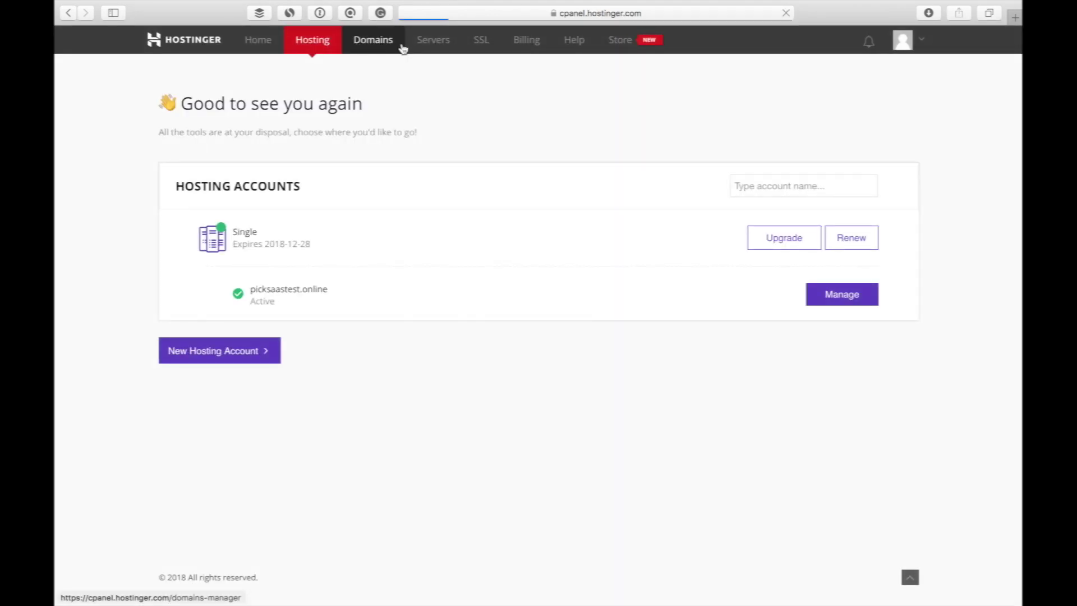
click(373, 39)
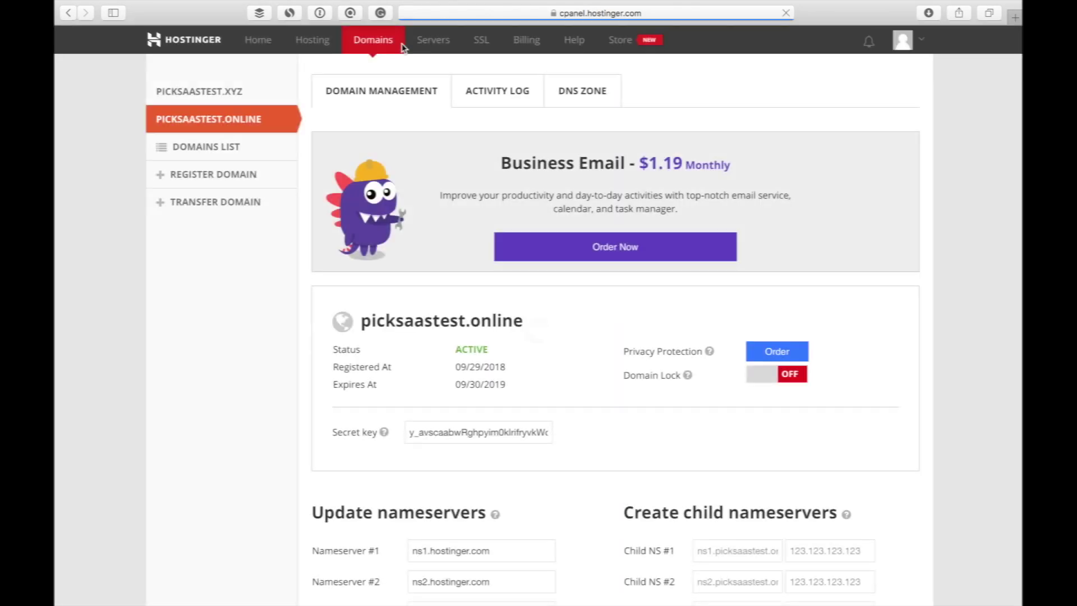
click(432, 40)
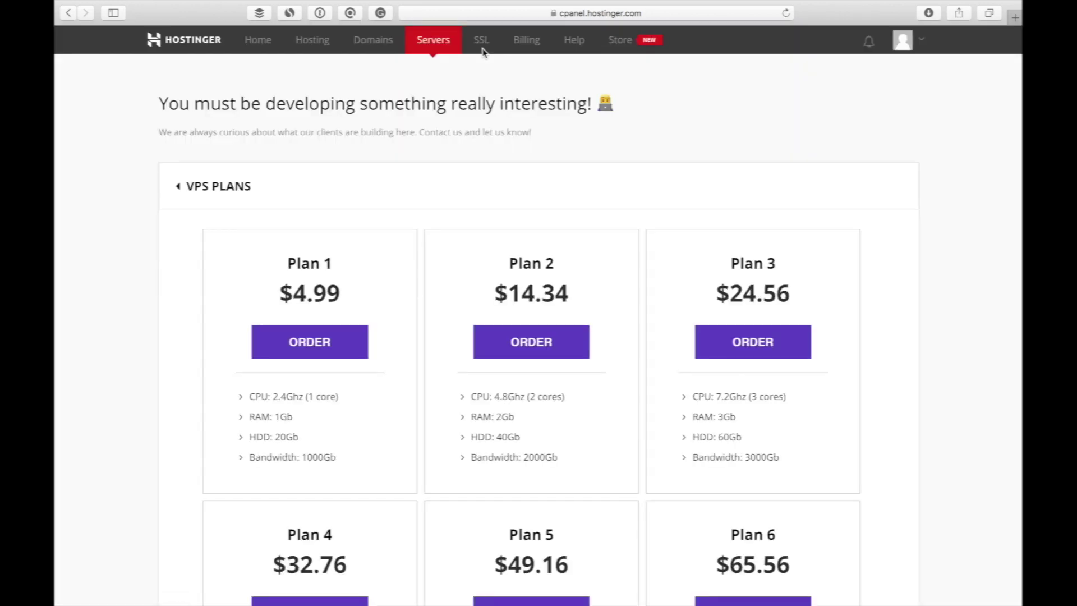
click(481, 40)
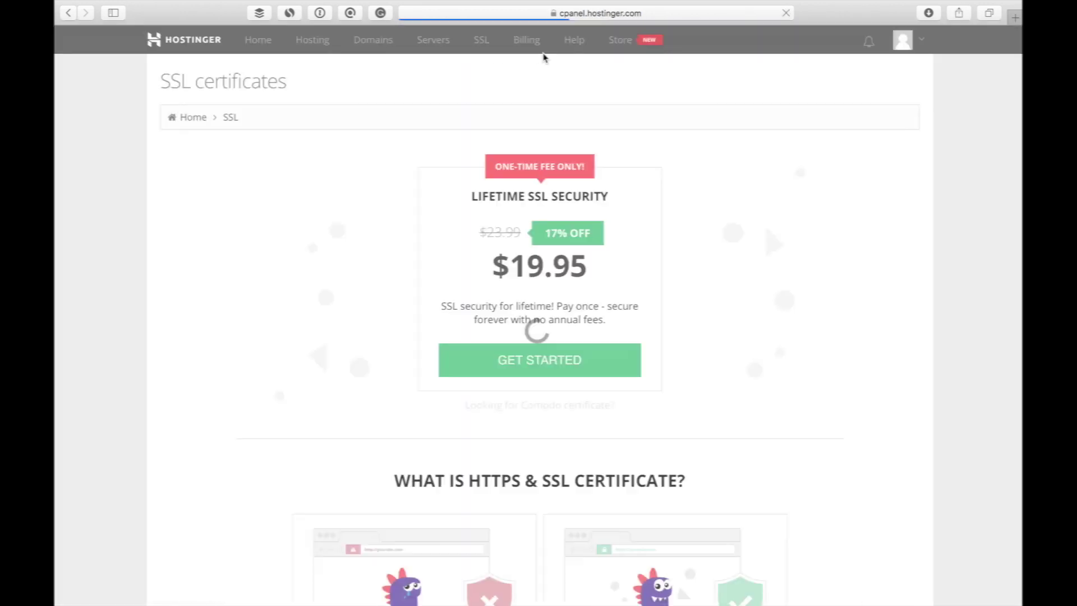
click(526, 40)
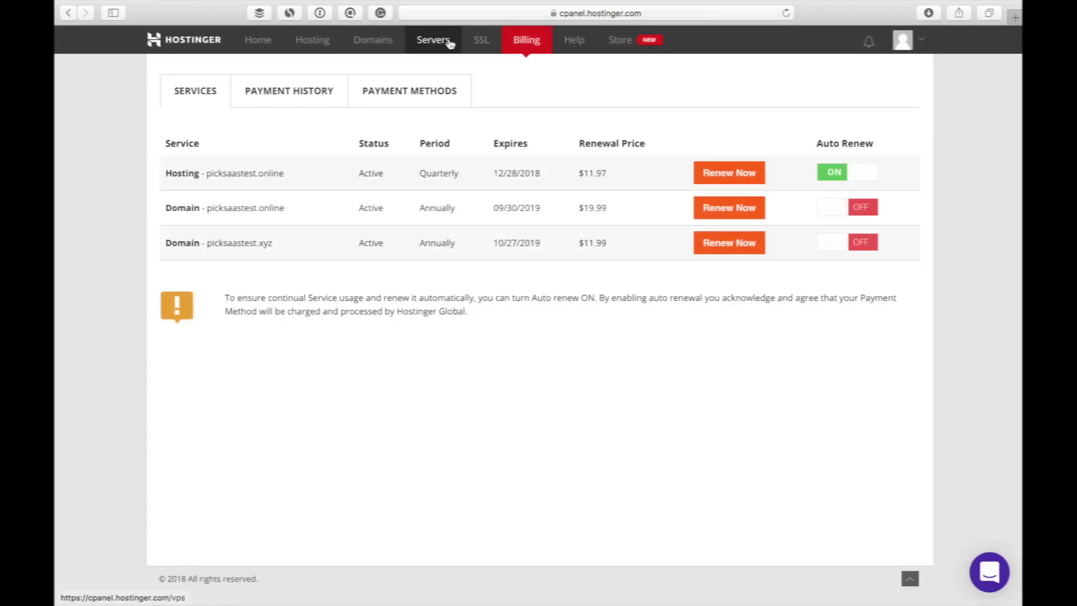
click(373, 39)
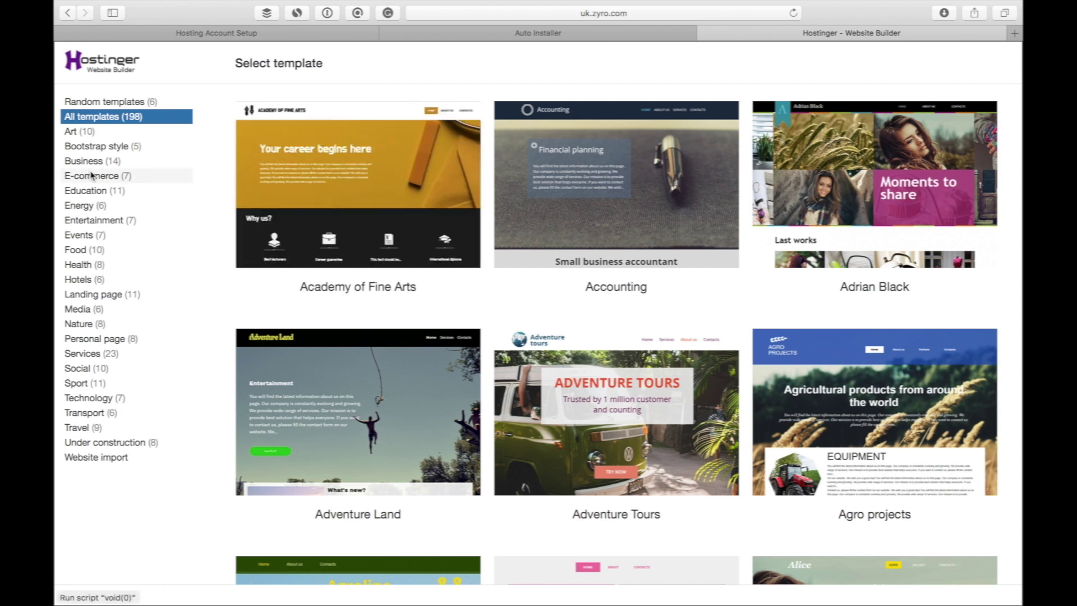
Filter templates to E-commerce (briefly Energy) and start a site from Kitchenware
click(91, 175)
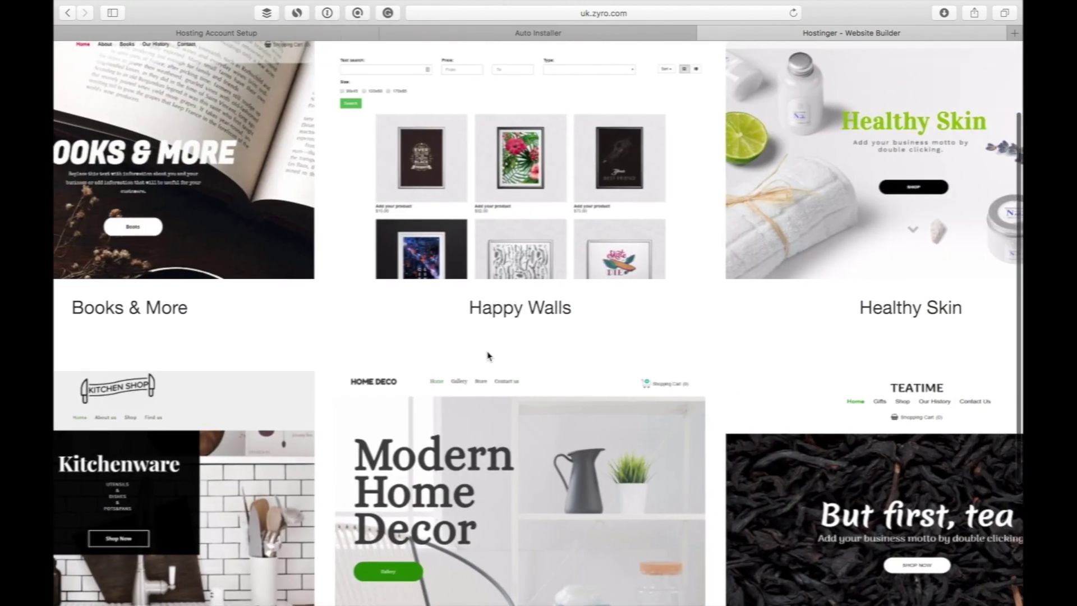
scroll(488, 356, down, 5)
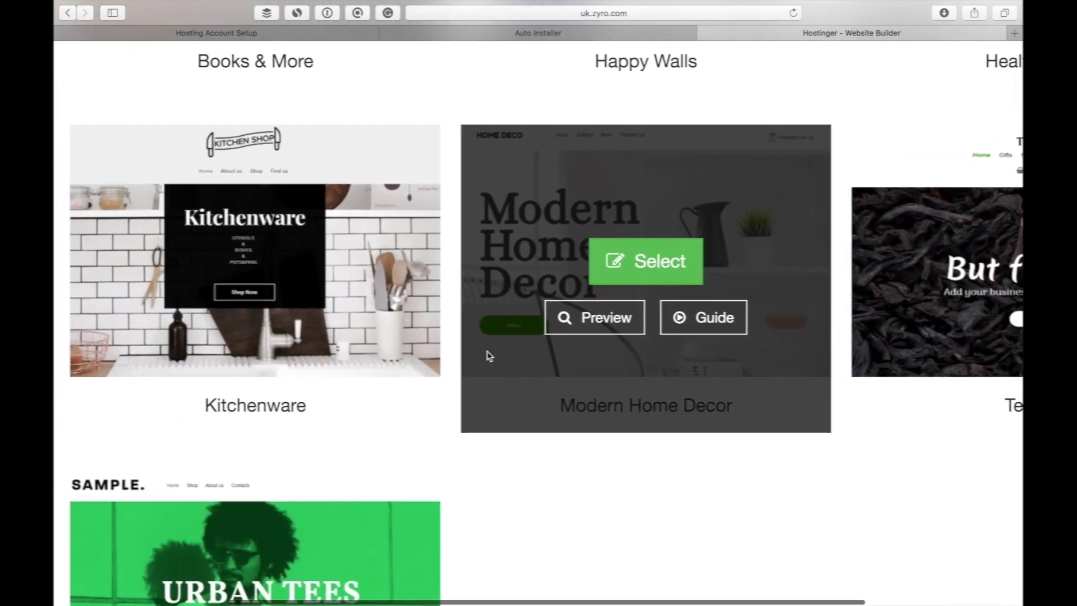
scroll(488, 357, down, 2)
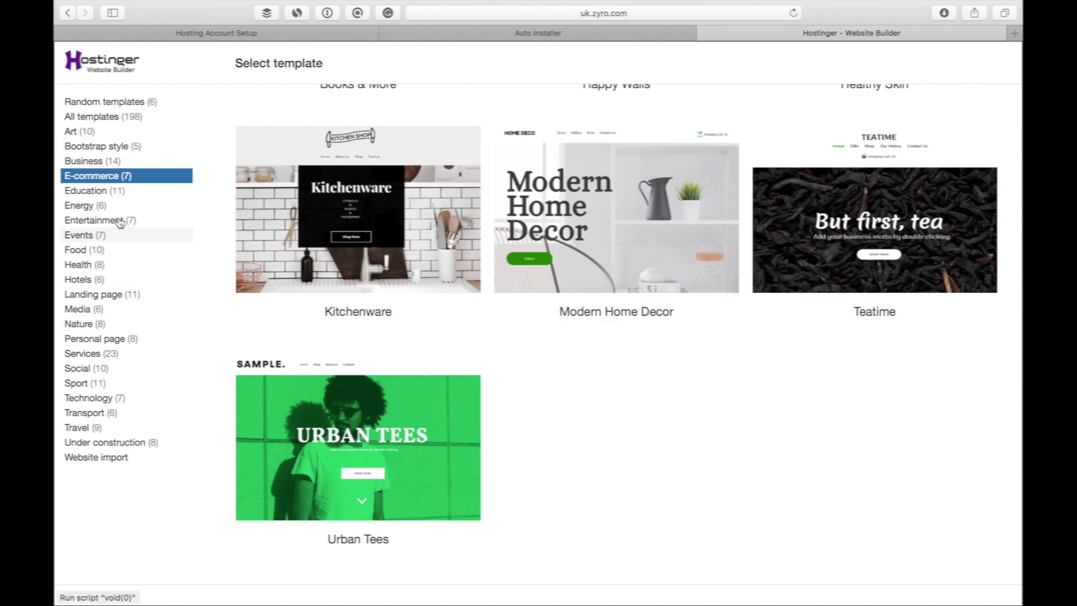
click(103, 207)
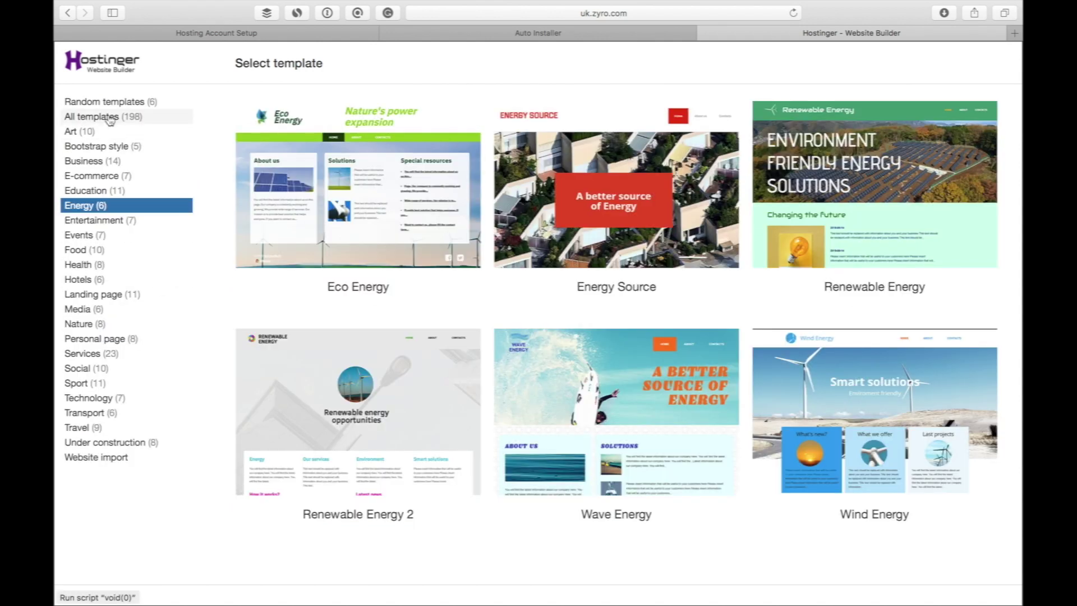
click(92, 175)
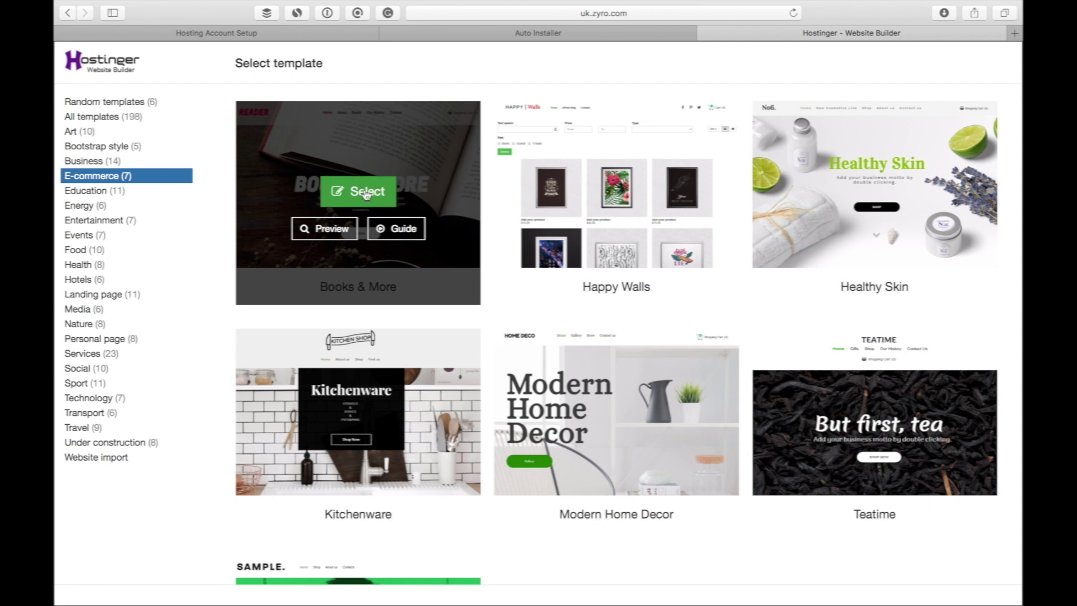
click(355, 418)
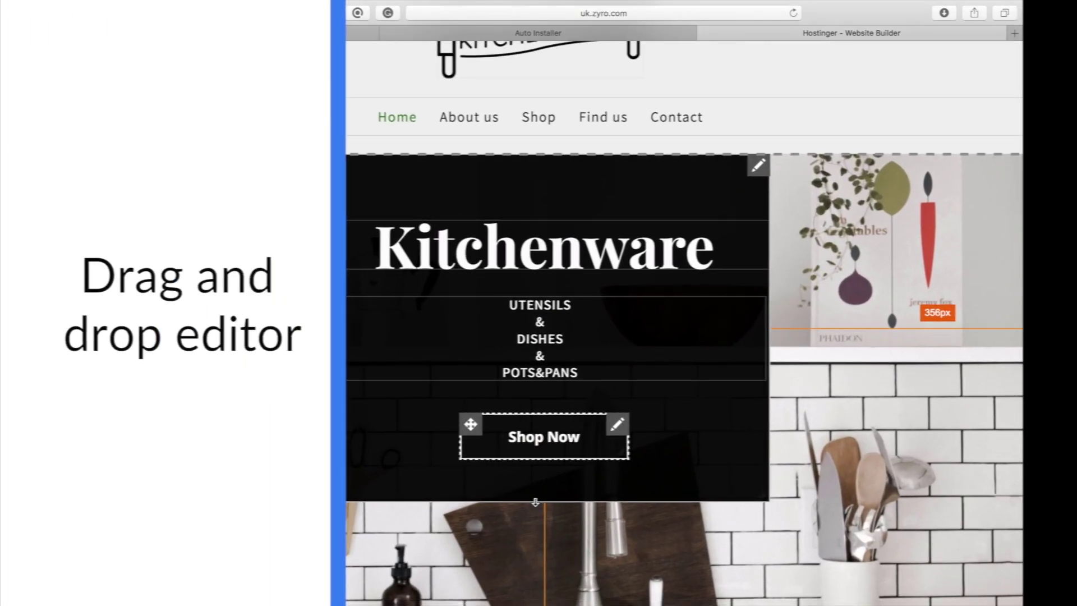
Enlarge the black hero block and add a wider button under Shop Now, editing its text
drag(535, 503, 533, 543)
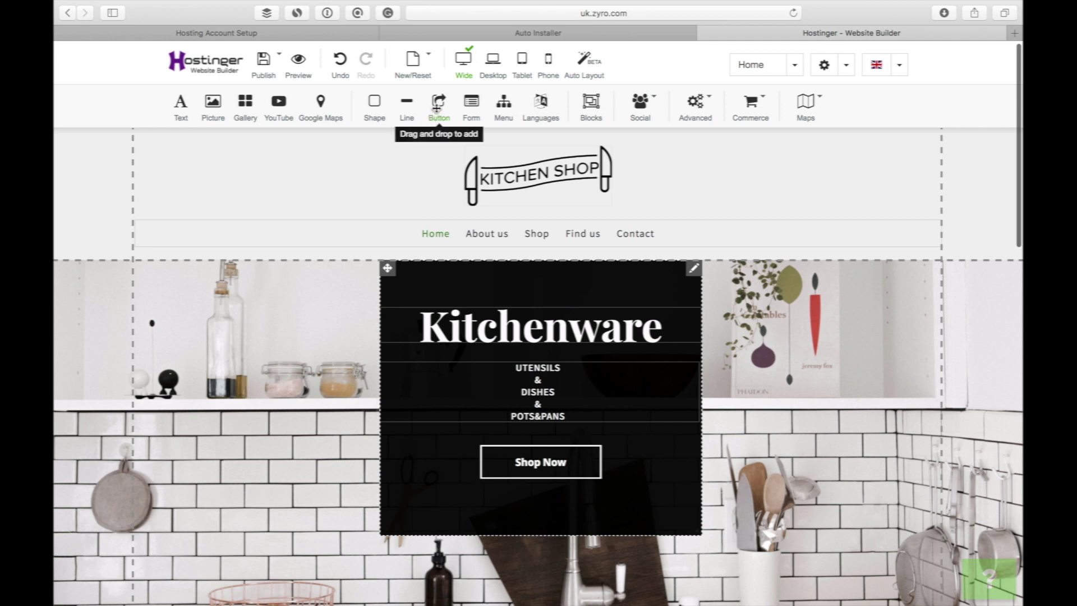
drag(438, 106, 538, 497)
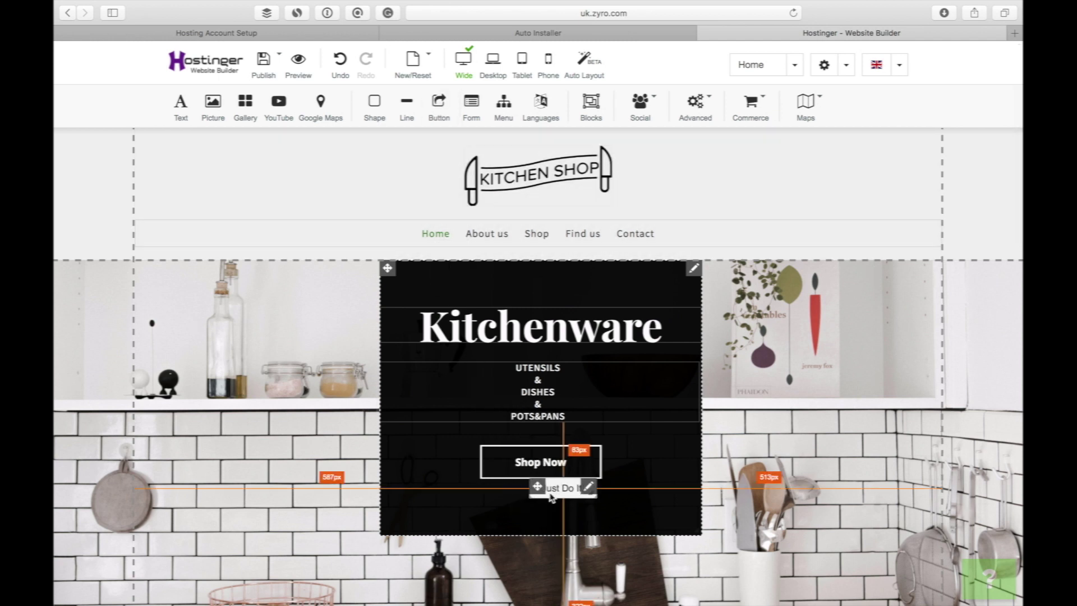
drag(554, 495, 503, 513)
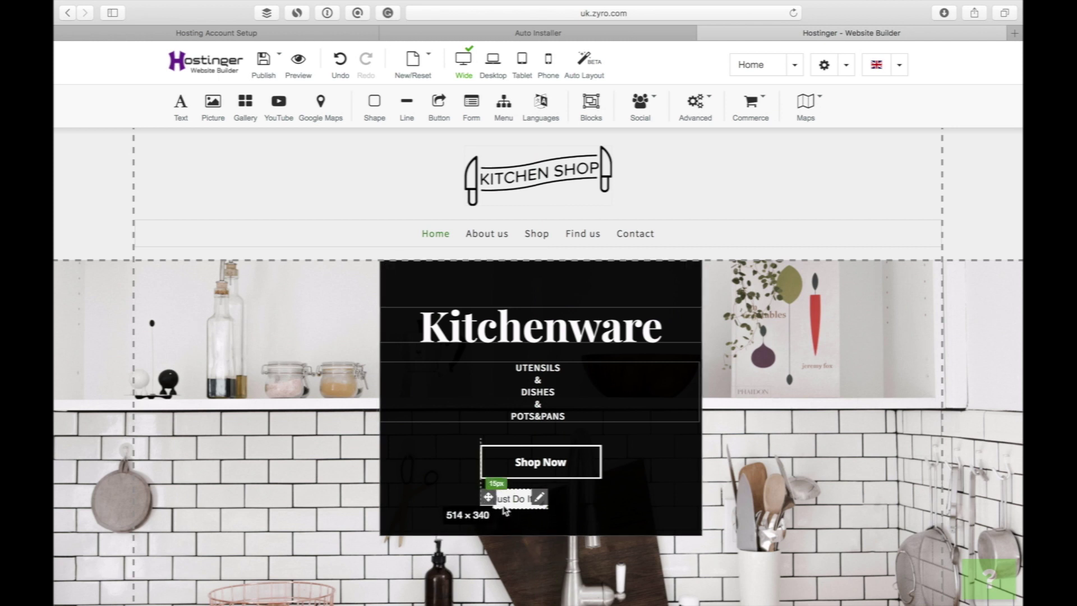
drag(548, 504, 596, 510)
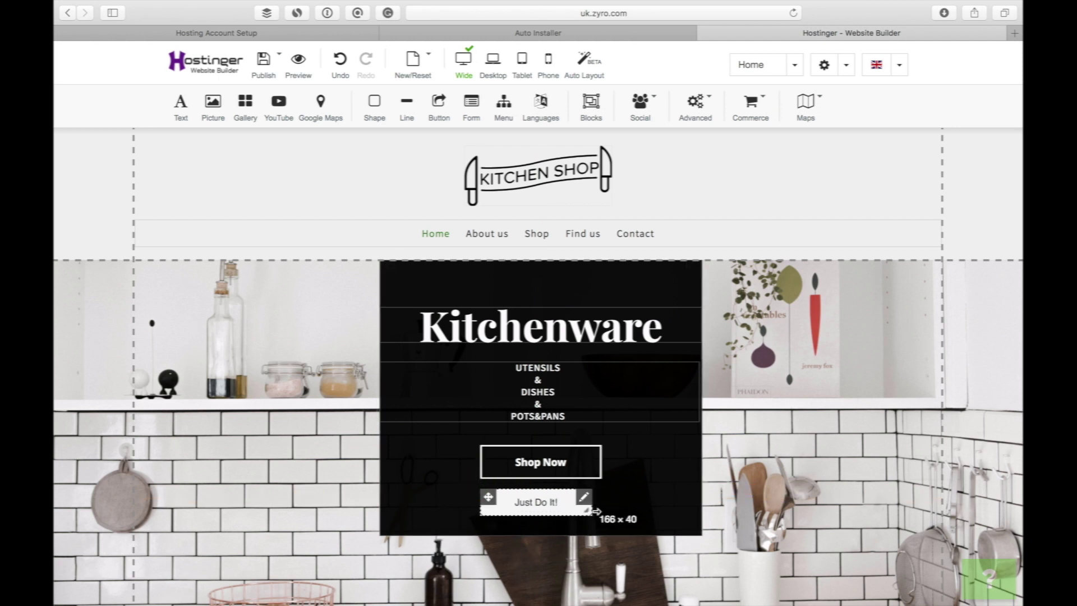
double_click(539, 502)
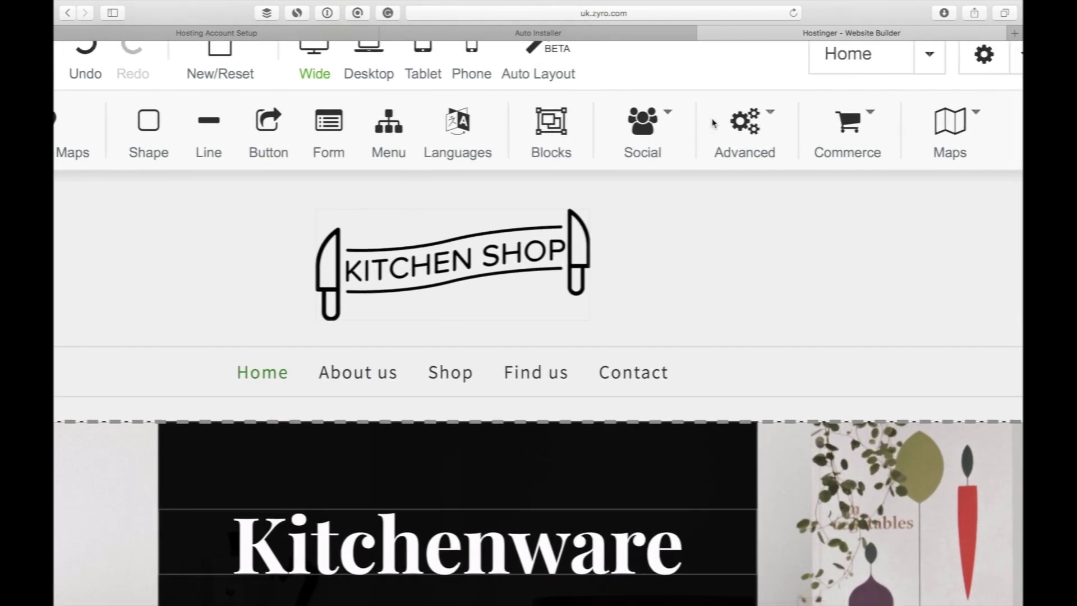
Preview the site in Desktop, Tablet and Phone layouts, then return to Wide view
click(665, 134)
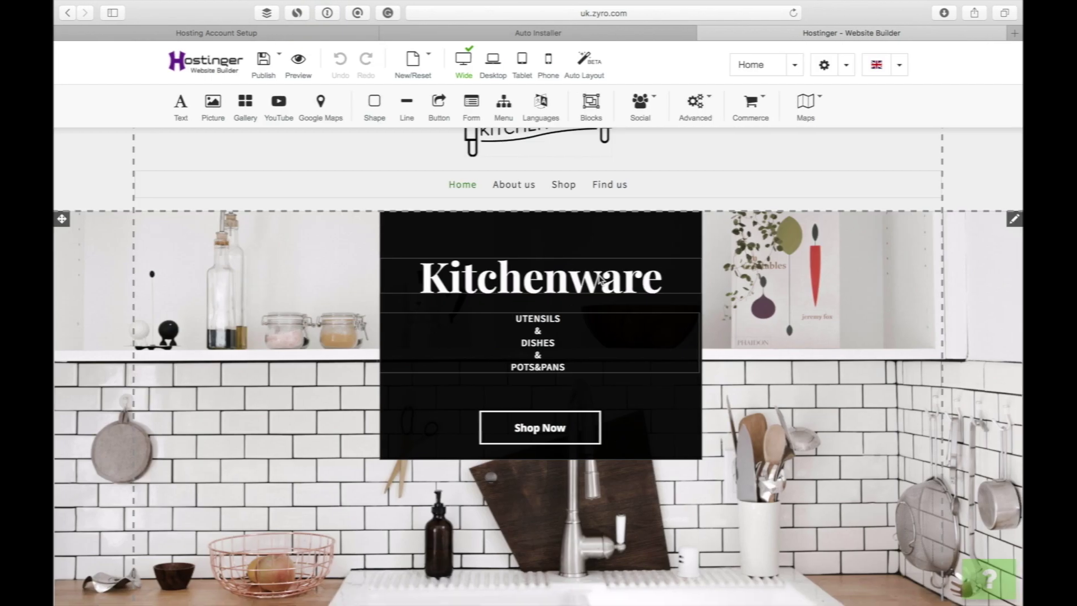
scroll(432, 208, down, 1)
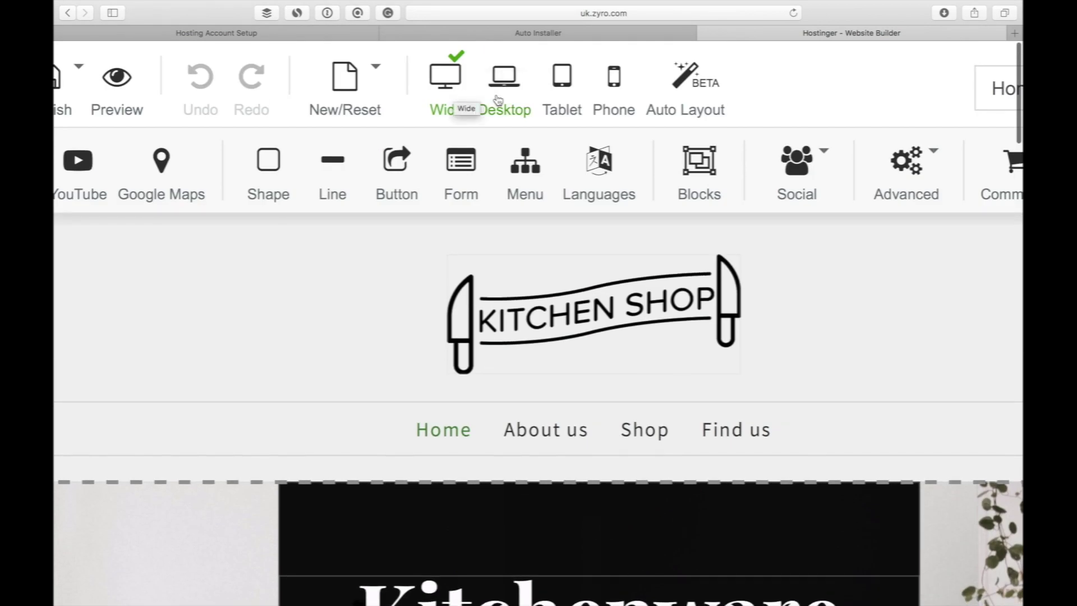
click(511, 101)
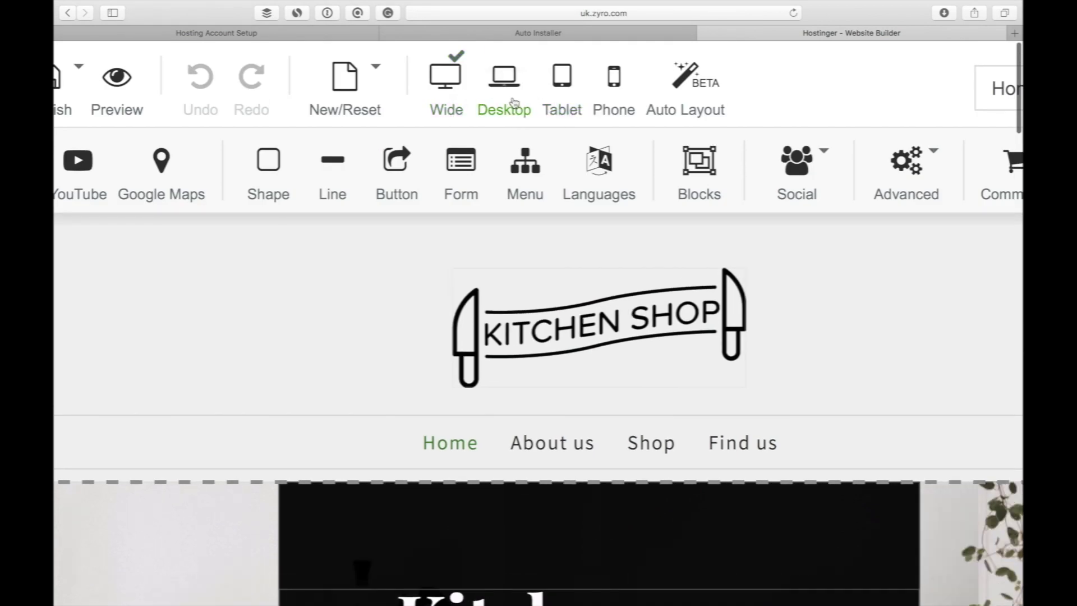
click(562, 88)
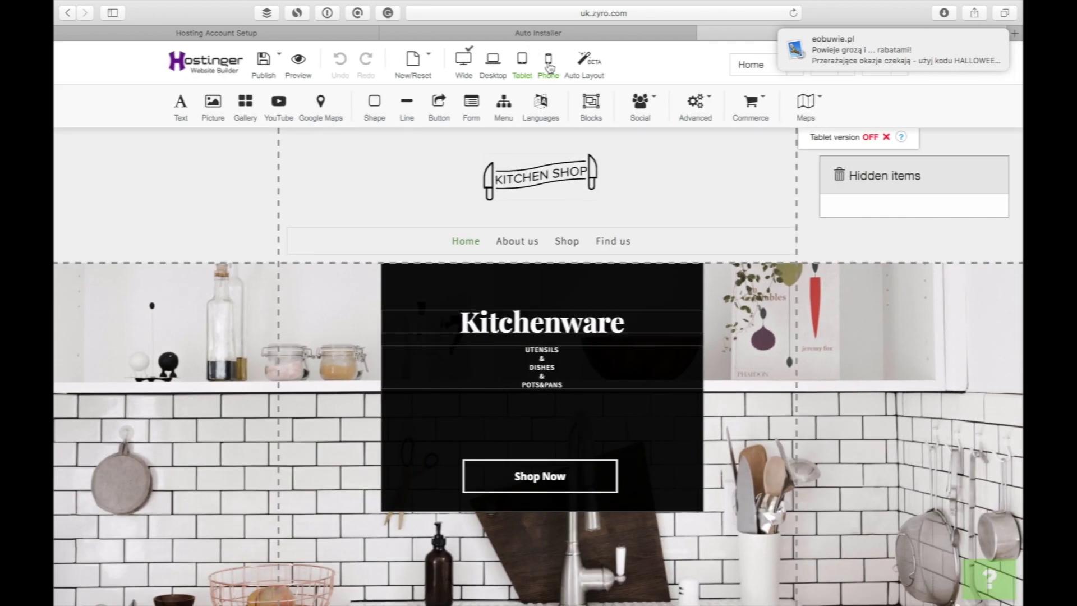
click(548, 61)
click(641, 103)
click(642, 108)
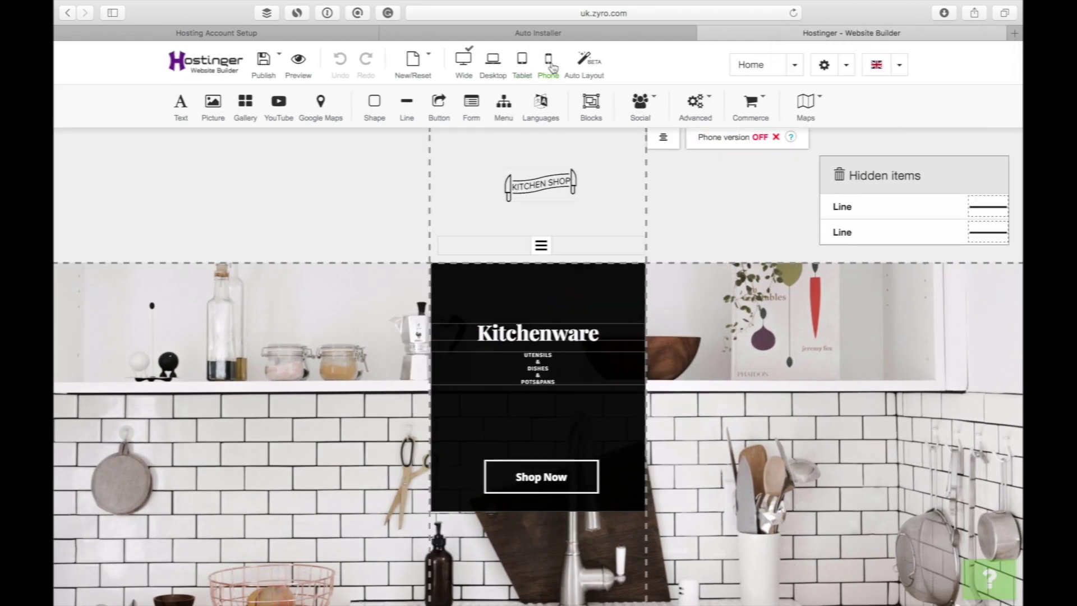
click(552, 67)
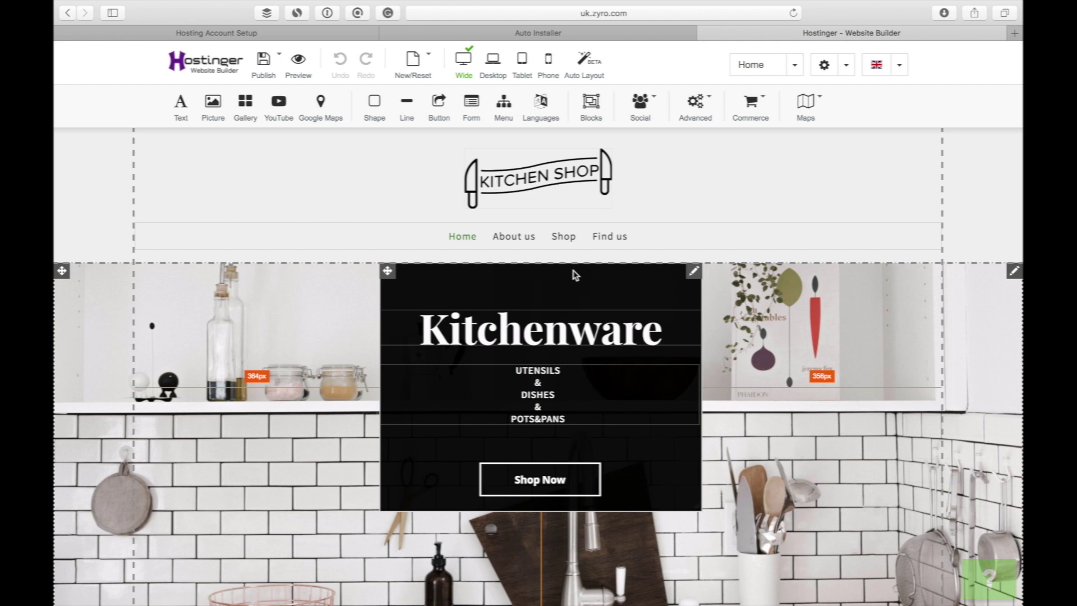
mouse_move(921, 243)
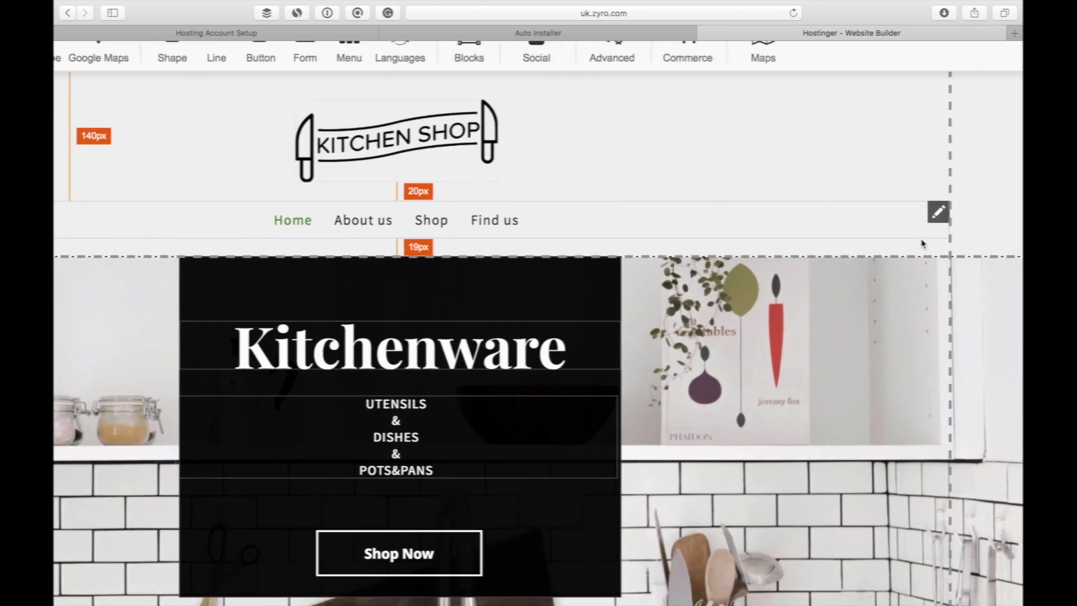
Edit the navigation menu and start adding a new page item
click(933, 231)
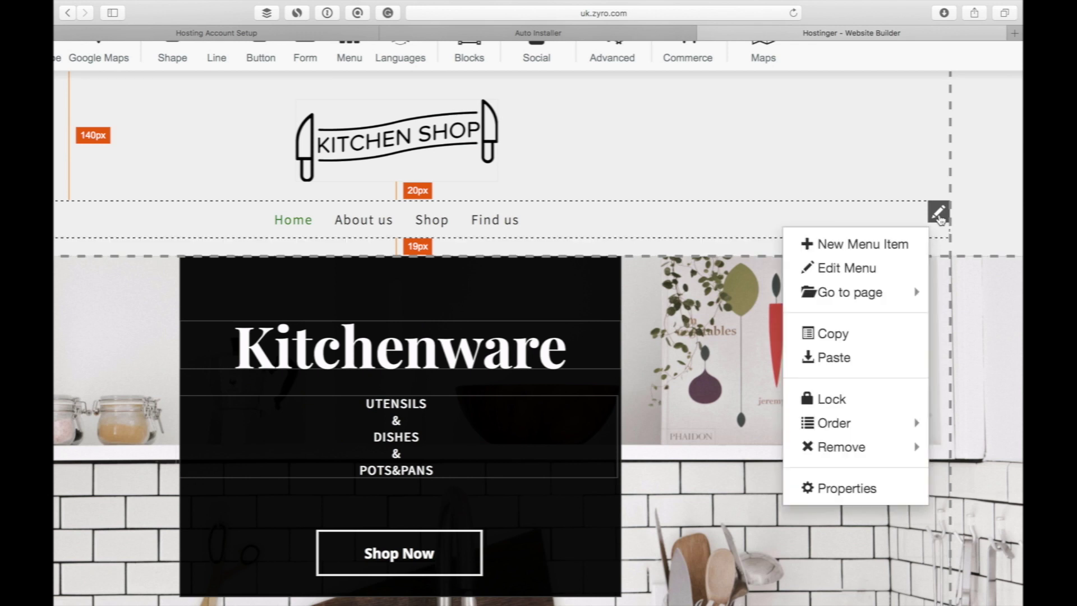
click(846, 267)
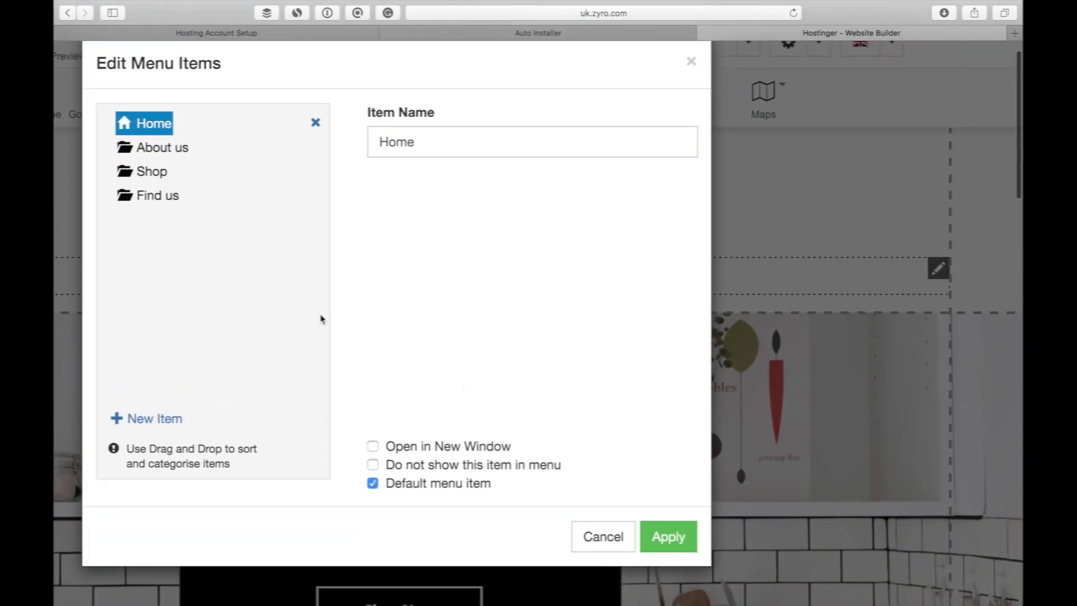
click(145, 418)
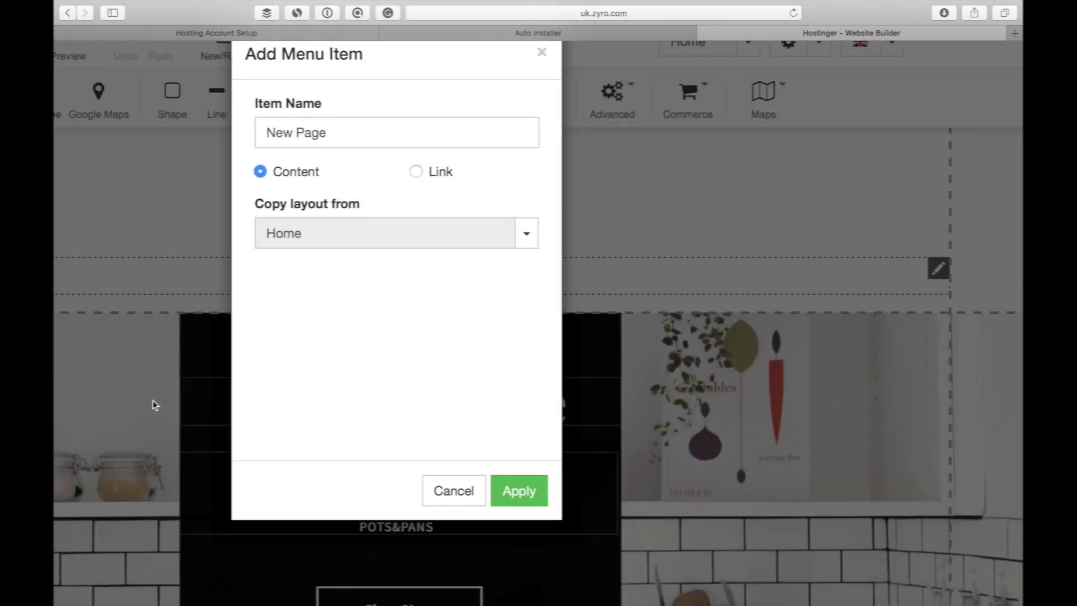
click(327, 141)
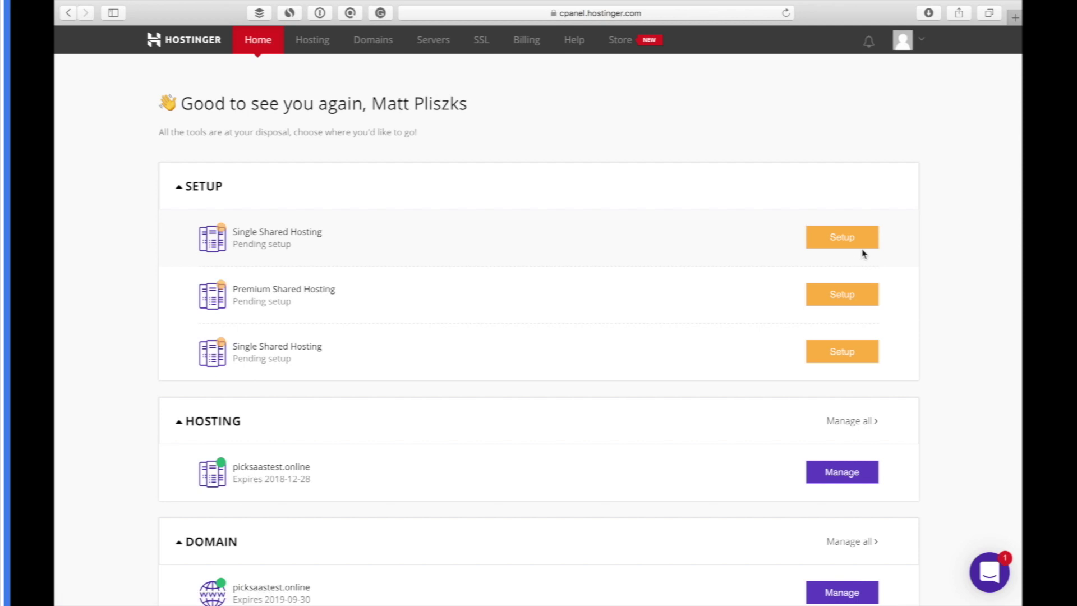
Start setup of the pending hosting plan and launch the Auto Installer
click(841, 236)
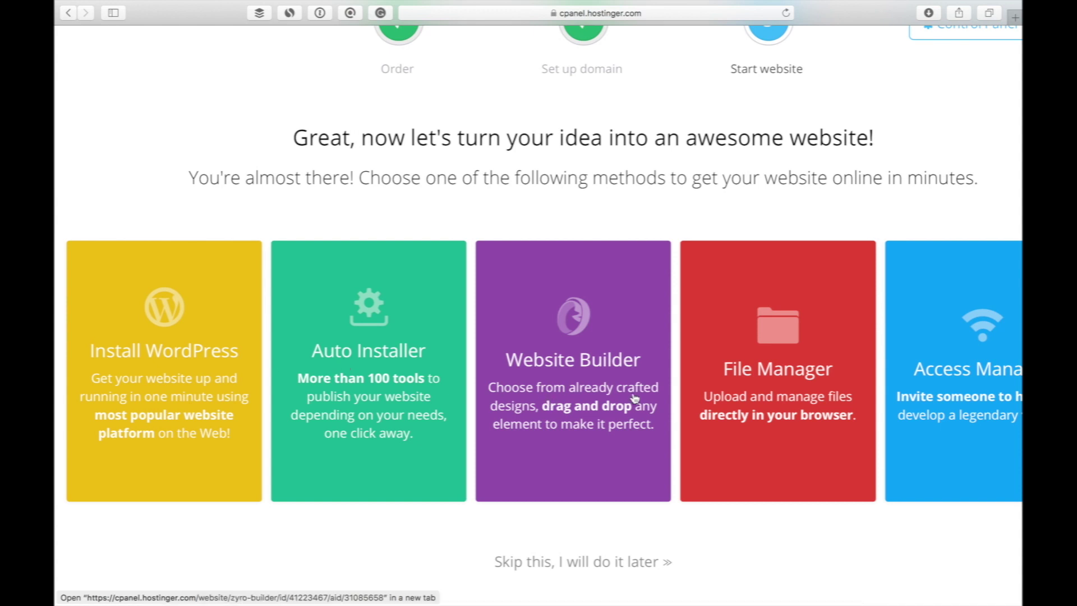
click(444, 369)
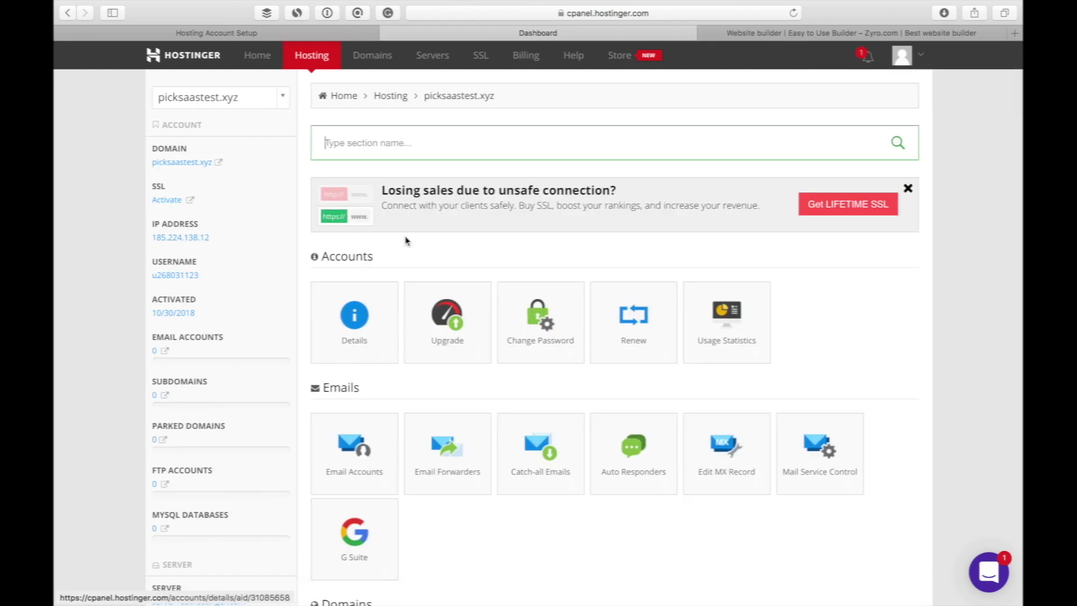
scroll(406, 241, down, 1)
scroll(405, 242, down, 3)
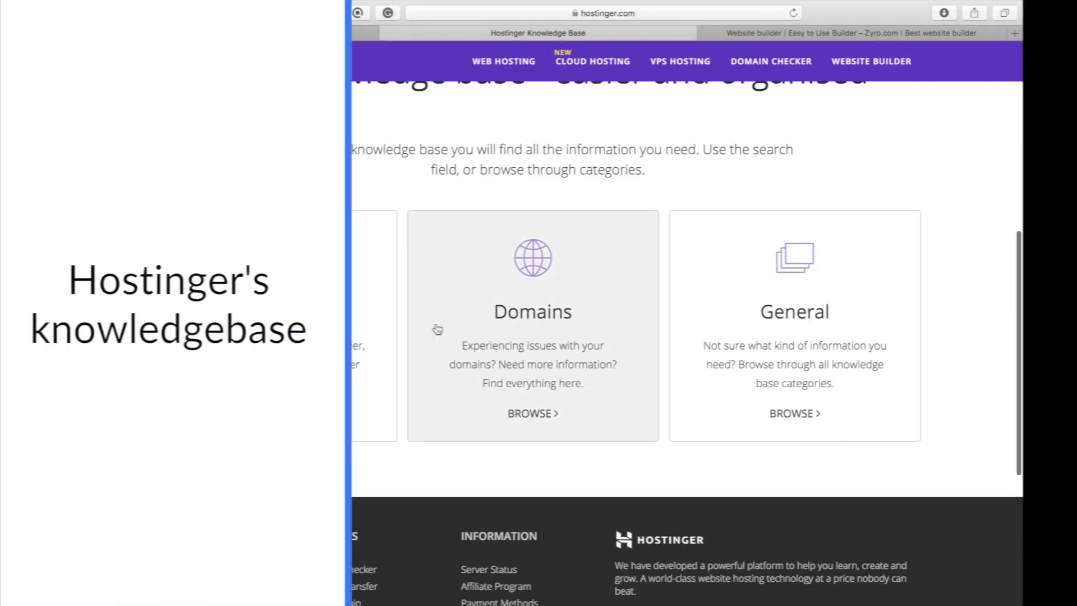
scroll(438, 329, down, 2)
scroll(438, 329, down, 2)
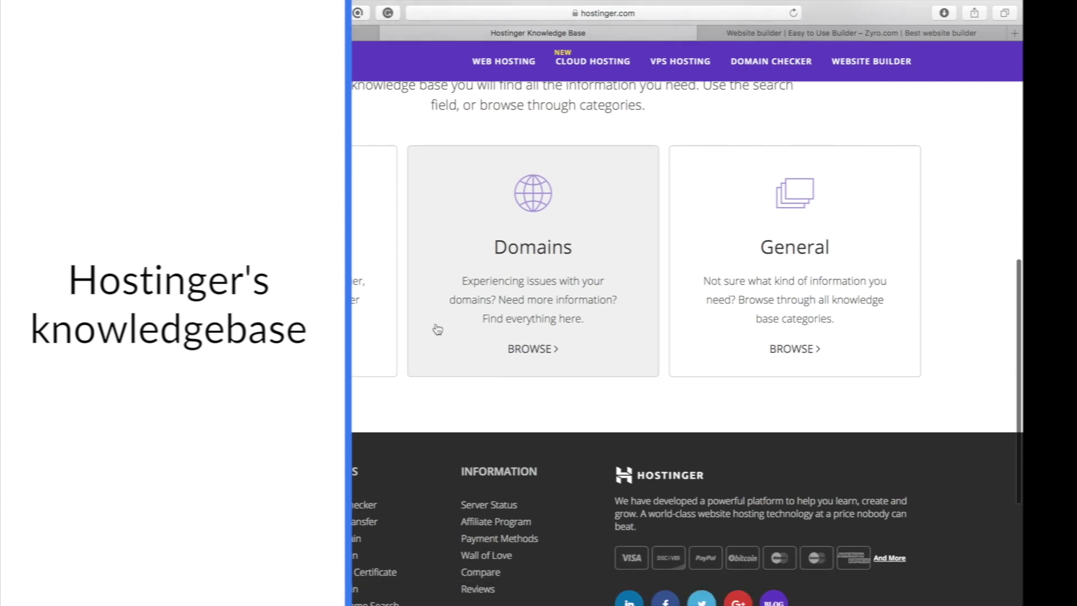
scroll(438, 329, down, 1)
scroll(437, 328, down, 3)
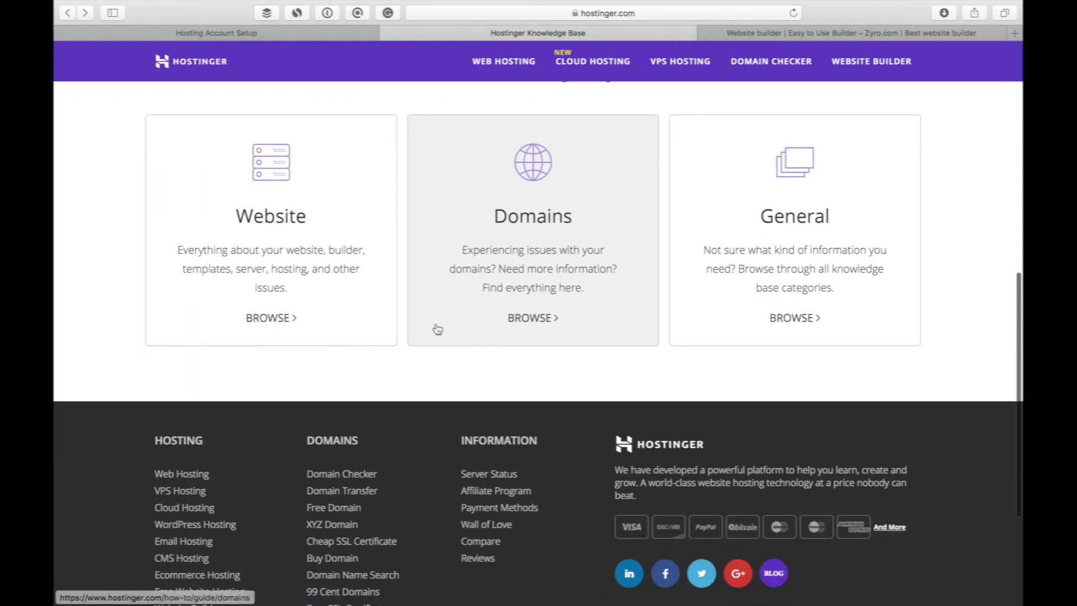
scroll(438, 329, down, 3)
scroll(437, 329, up, 5)
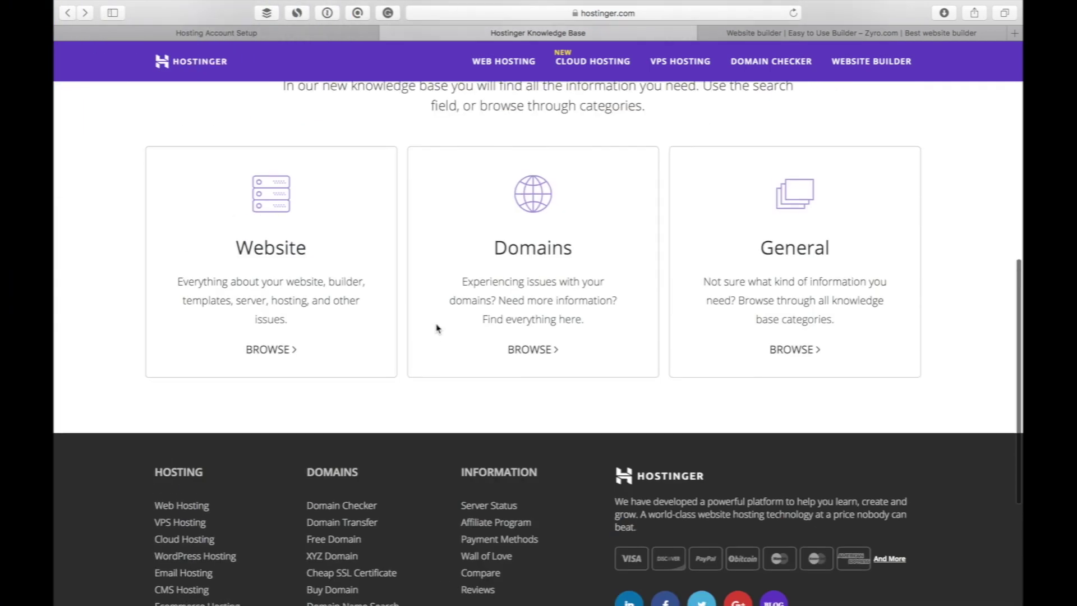
scroll(437, 328, up, 3)
scroll(438, 329, up, 4)
scroll(438, 328, up, 4)
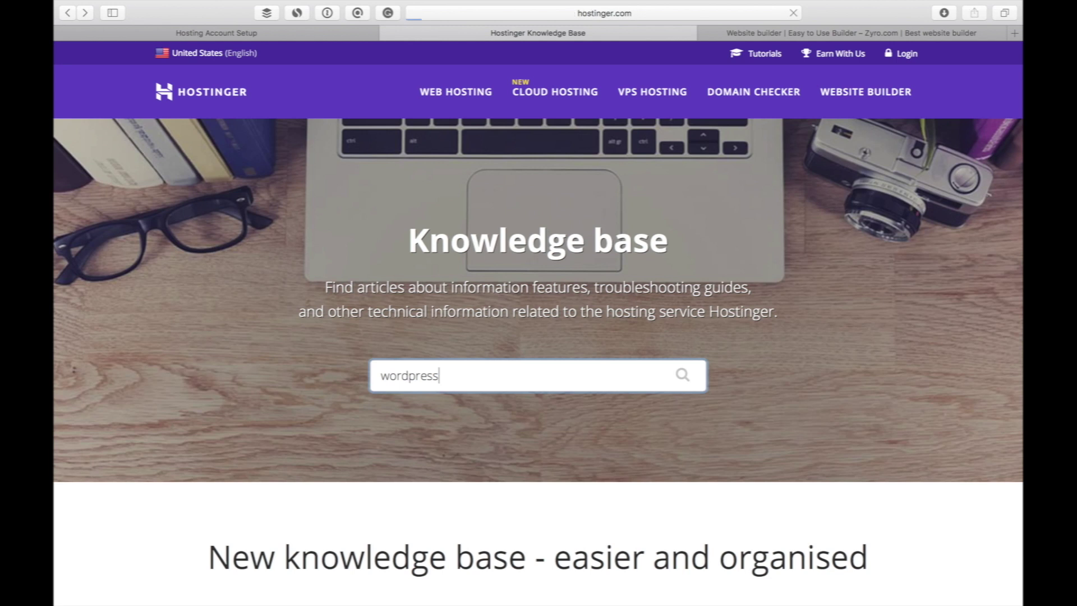
scroll(590, 265, down, 2)
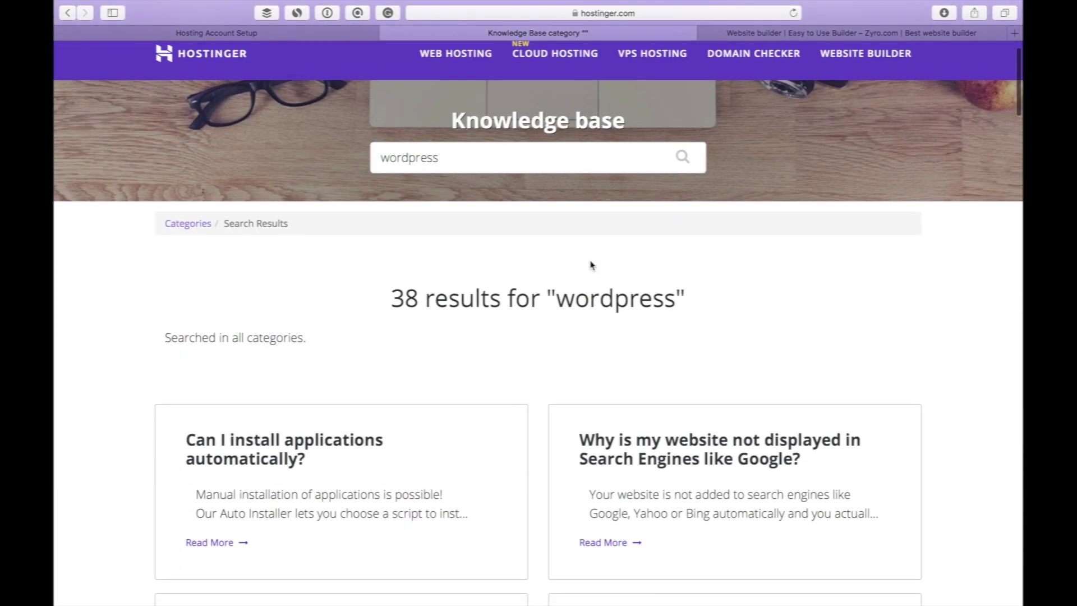
scroll(590, 266, down, 2)
scroll(590, 265, down, 1)
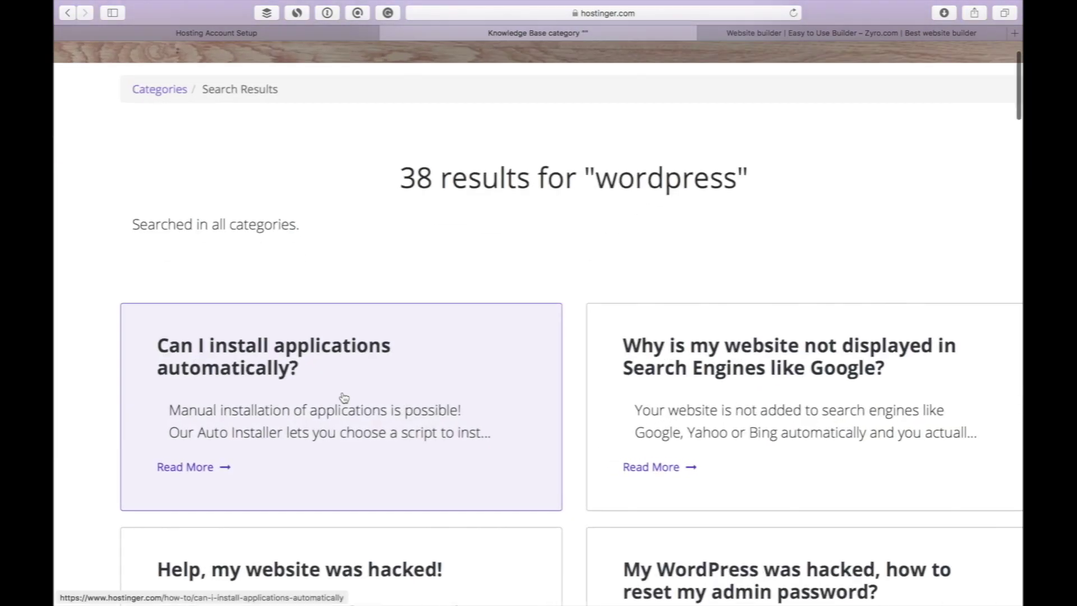
scroll(343, 396, down, 2)
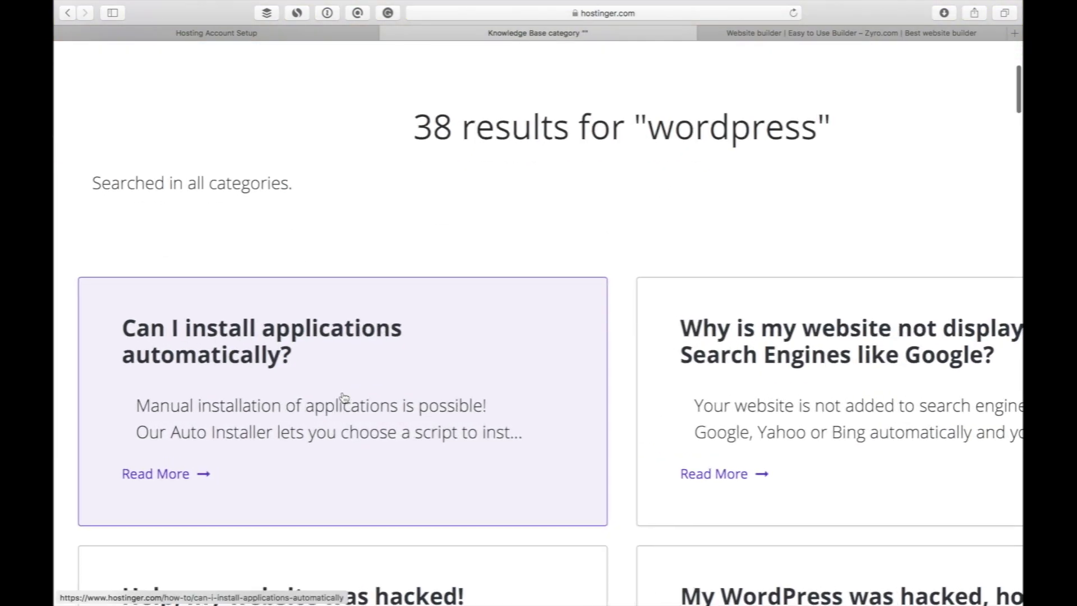
scroll(344, 396, down, 2)
scroll(343, 397, down, 3)
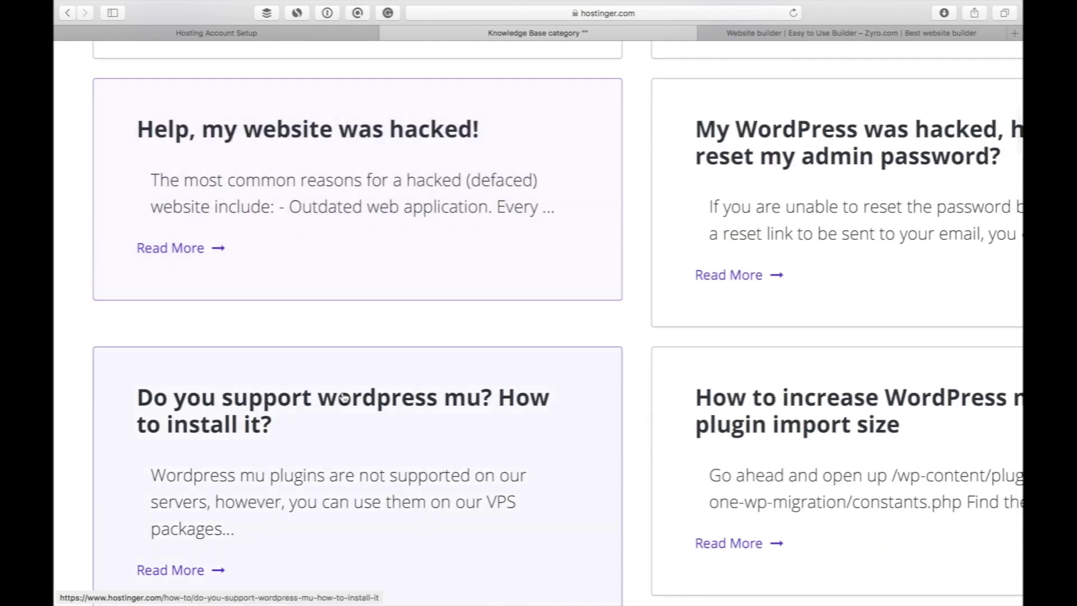
scroll(344, 396, up, 5)
scroll(343, 396, up, 1)
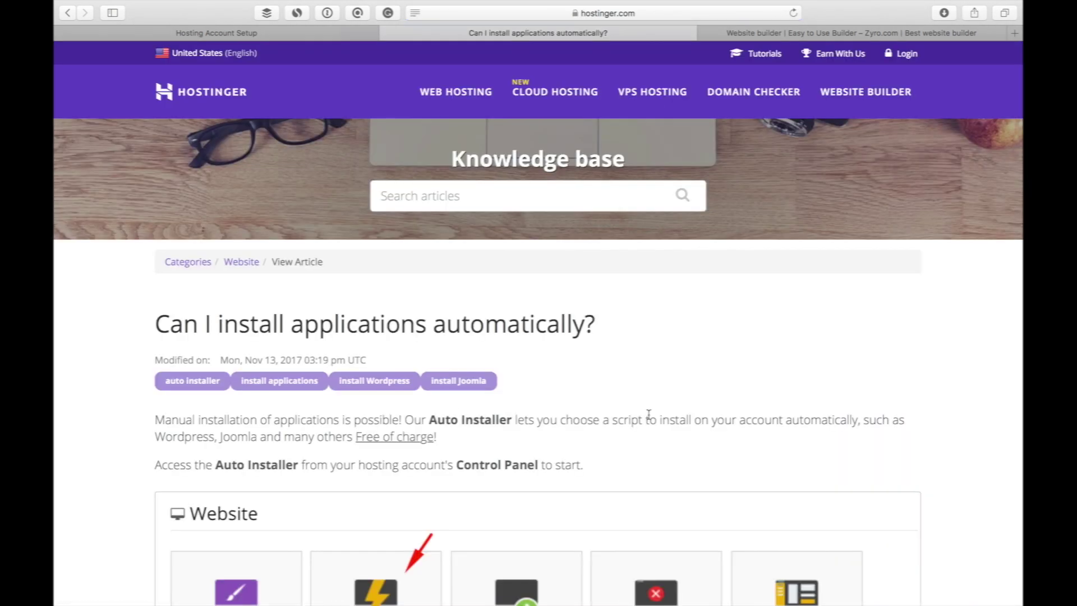
scroll(648, 414, down, 3)
scroll(647, 415, down, 1)
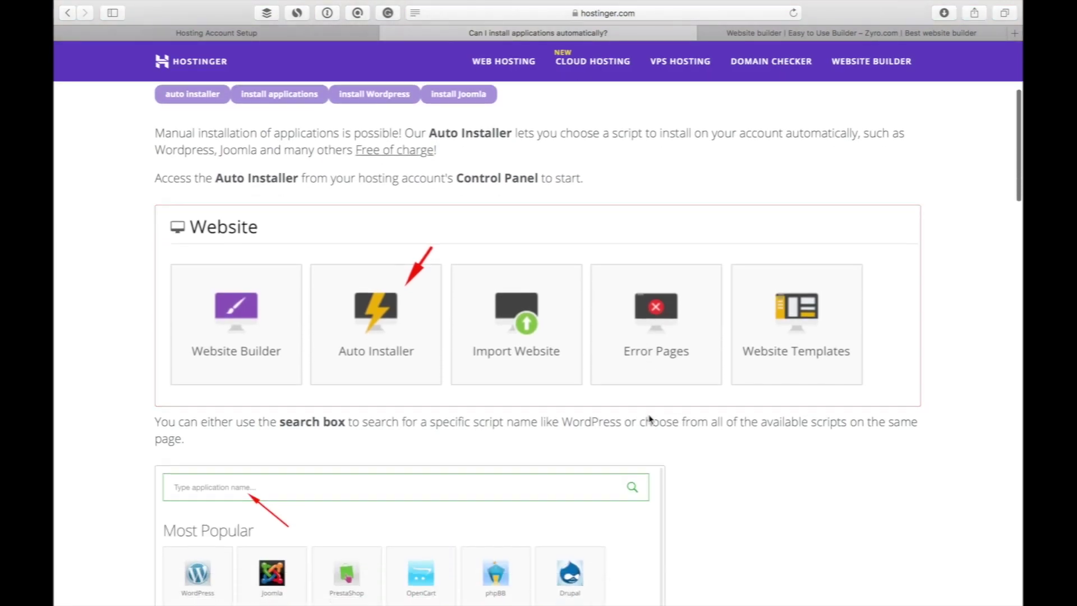
scroll(648, 419, down, 2)
scroll(649, 419, down, 2)
scroll(649, 419, down, 1)
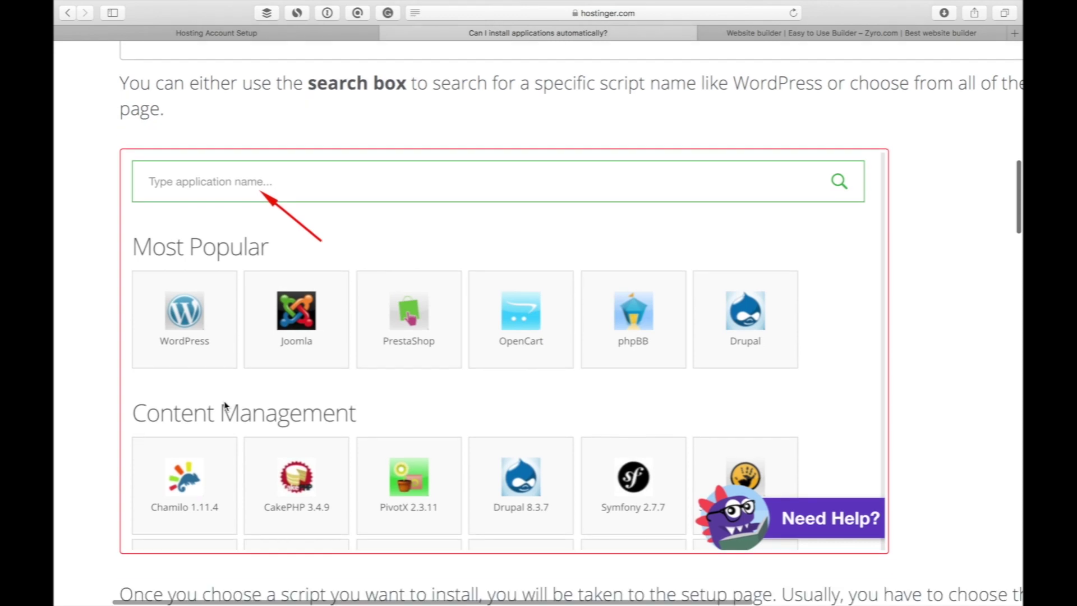
scroll(226, 406, down, 2)
scroll(225, 407, down, 1)
scroll(226, 406, down, 2)
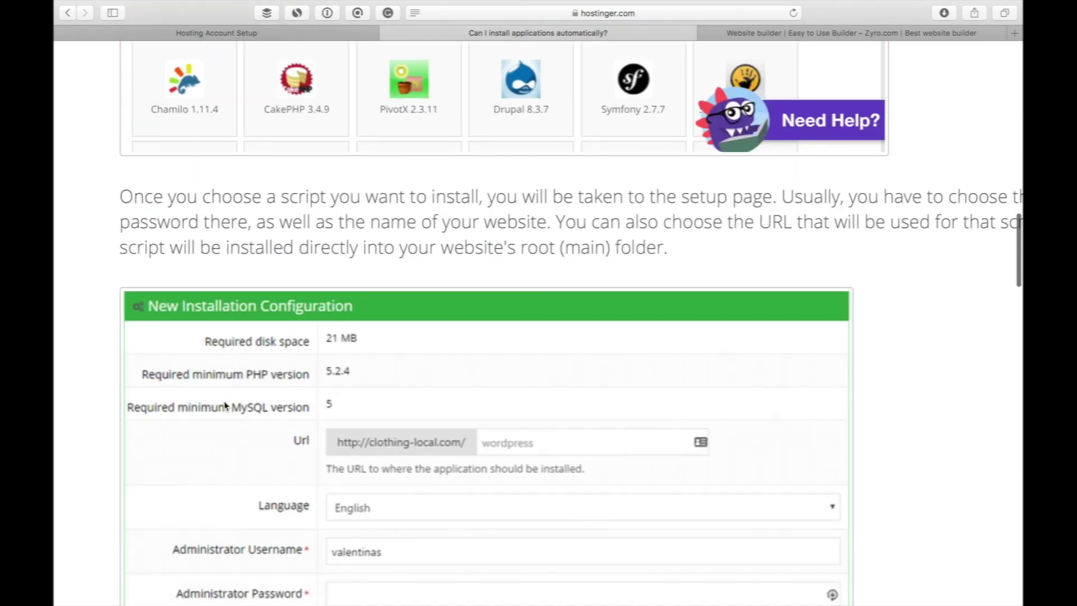
scroll(225, 406, down, 1)
scroll(226, 406, down, 2)
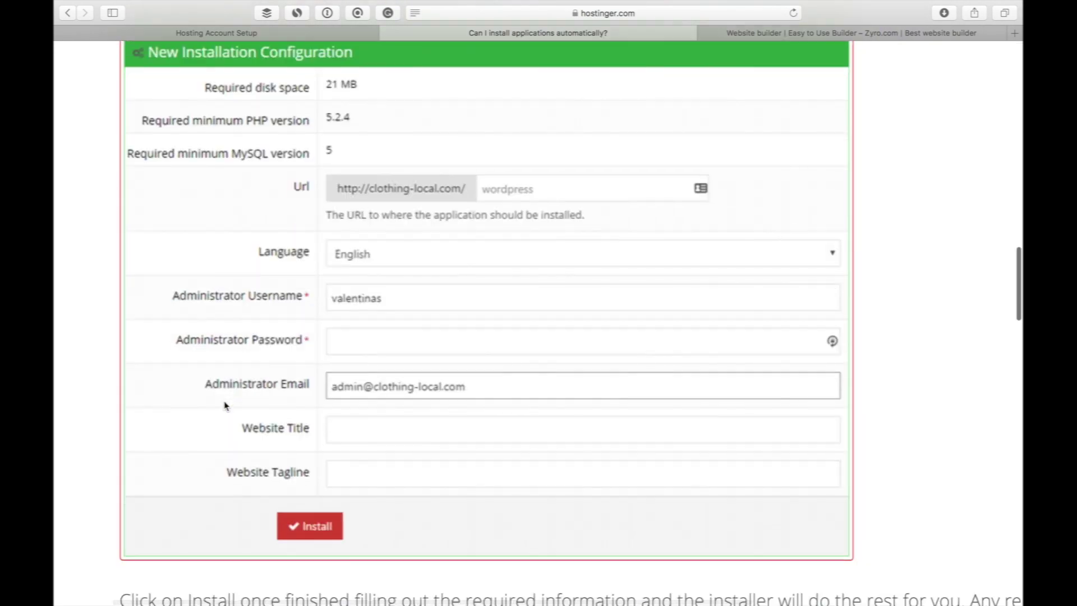
scroll(226, 407, down, 1)
Reset the browser zoom on the Auto Installer article
key(super+0)
scroll(226, 406, down, 2)
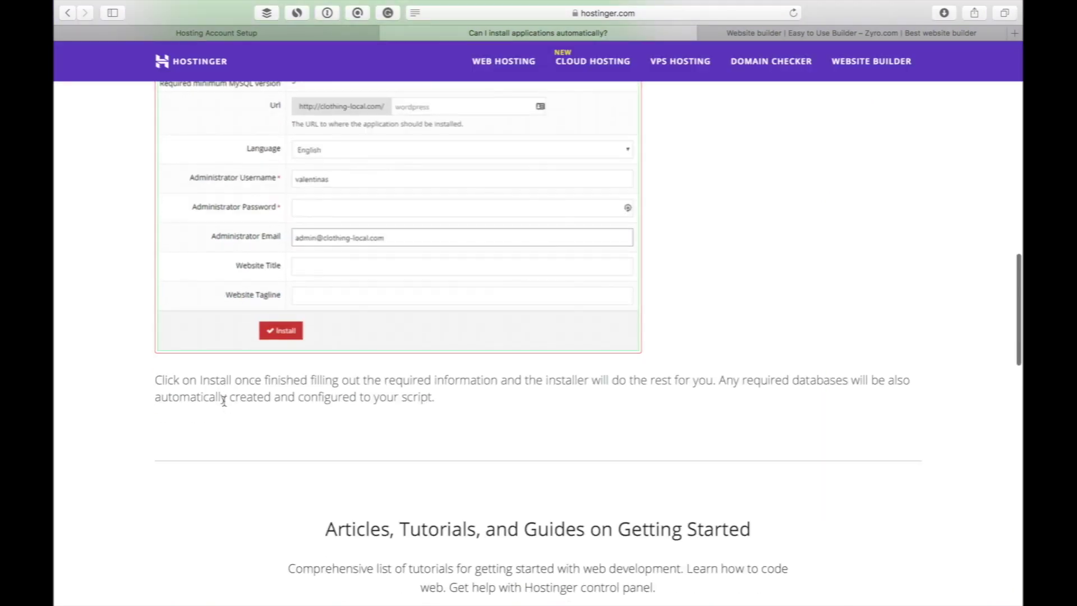
scroll(225, 406, down, 3)
scroll(225, 406, down, 1)
scroll(226, 407, down, 3)
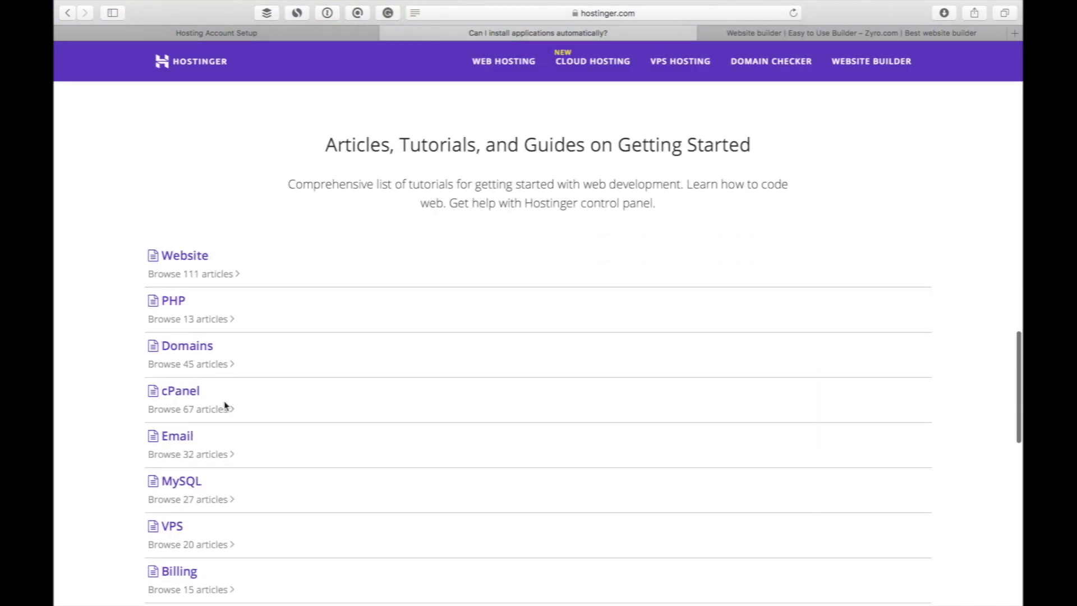
scroll(225, 406, down, 3)
scroll(225, 406, down, 2)
scroll(226, 406, down, 5)
scroll(225, 406, down, 1)
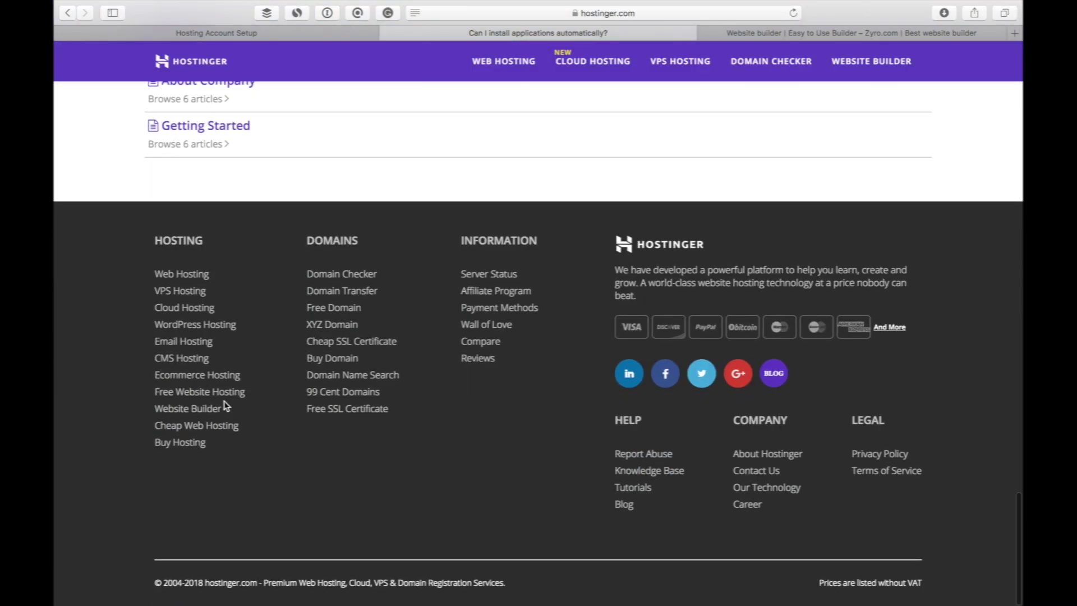
scroll(224, 401, up, 5)
scroll(224, 400, up, 8)
scroll(224, 401, up, 10)
scroll(224, 401, up, 8)
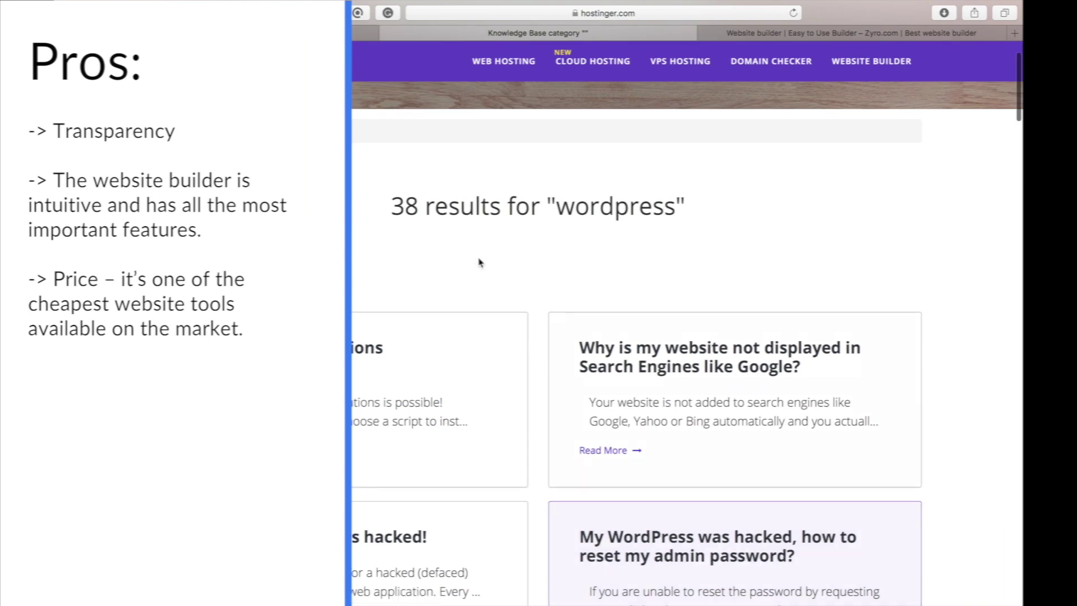
scroll(480, 262, up, 5)
Focus the knowledge base search field for a new article search
click(440, 196)
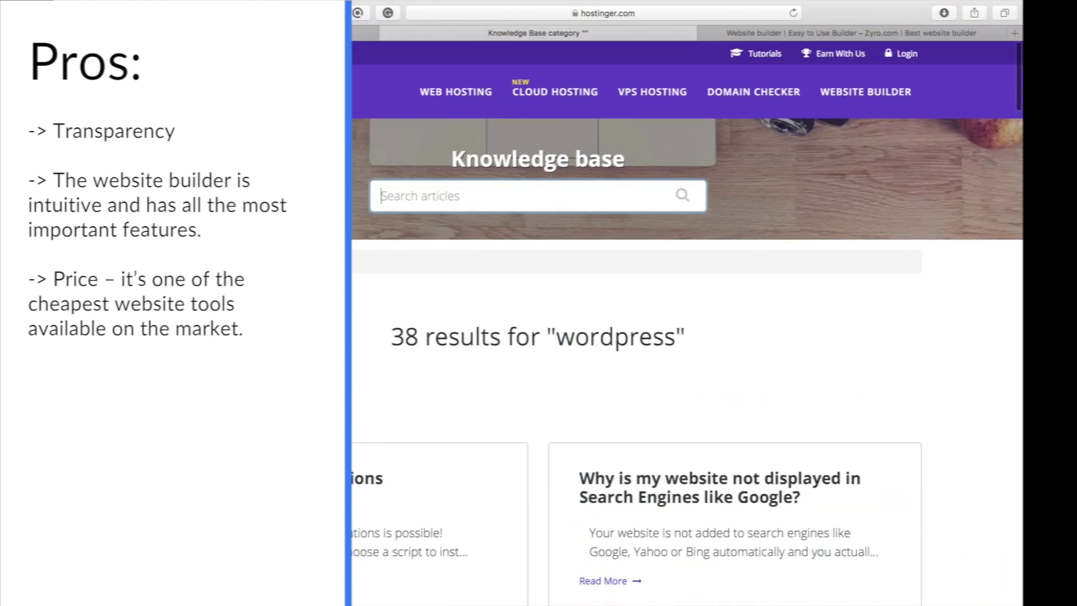
scroll(383, 315, down, 3)
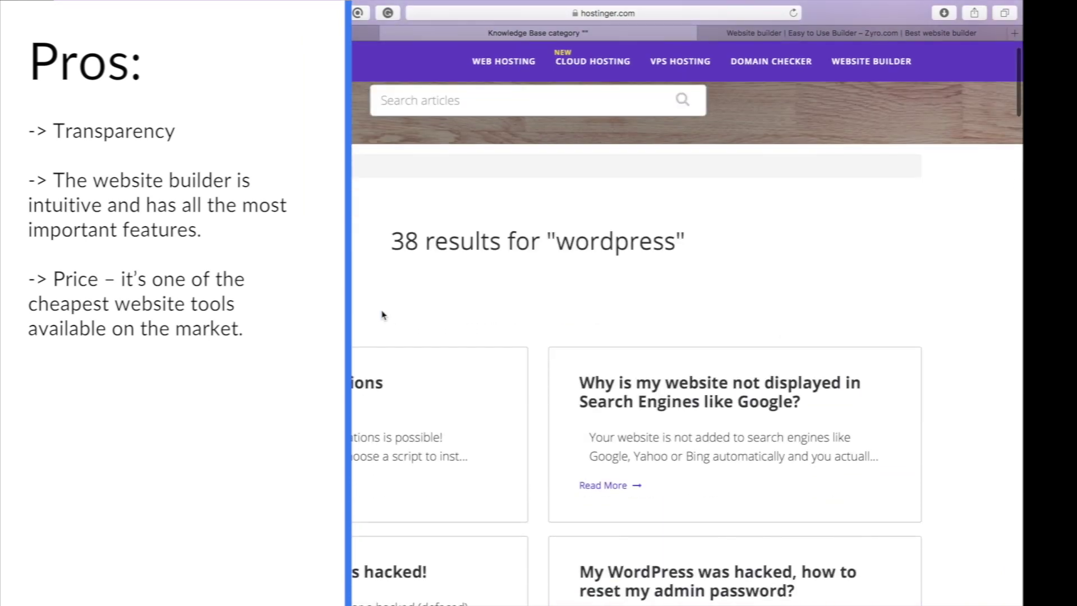
scroll(383, 314, down, 5)
scroll(577, 340, down, 5)
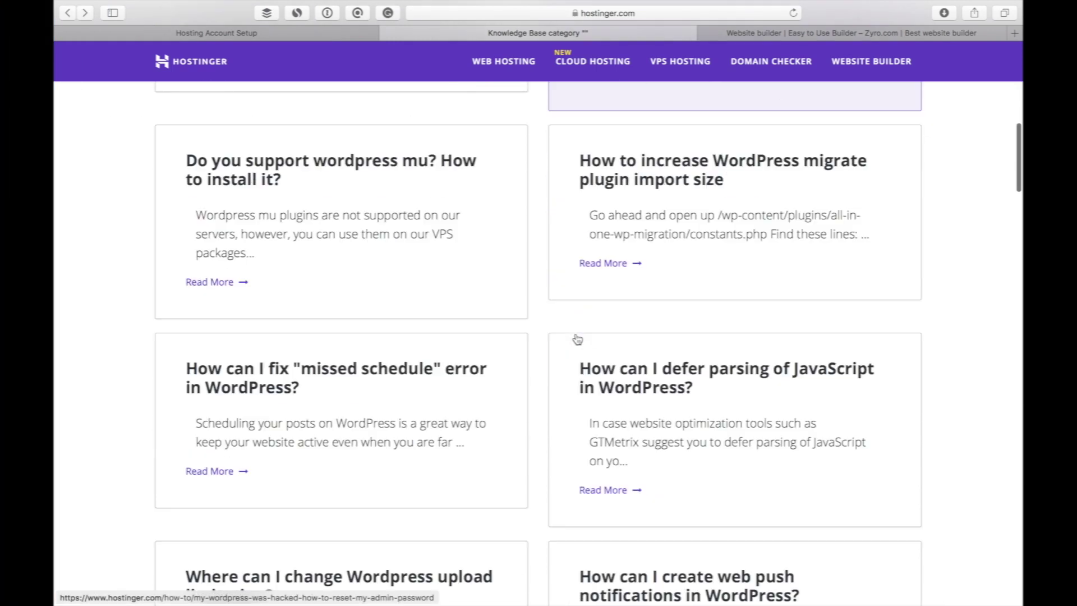
scroll(577, 339, down, 3)
scroll(578, 339, down, 2)
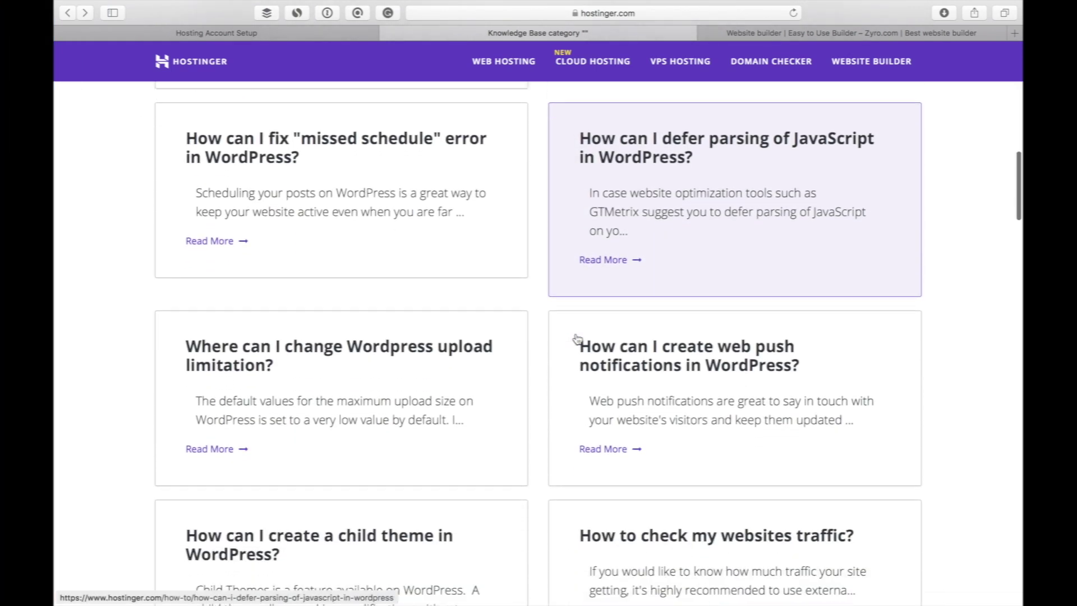
scroll(577, 339, down, 3)
scroll(577, 339, down, 2)
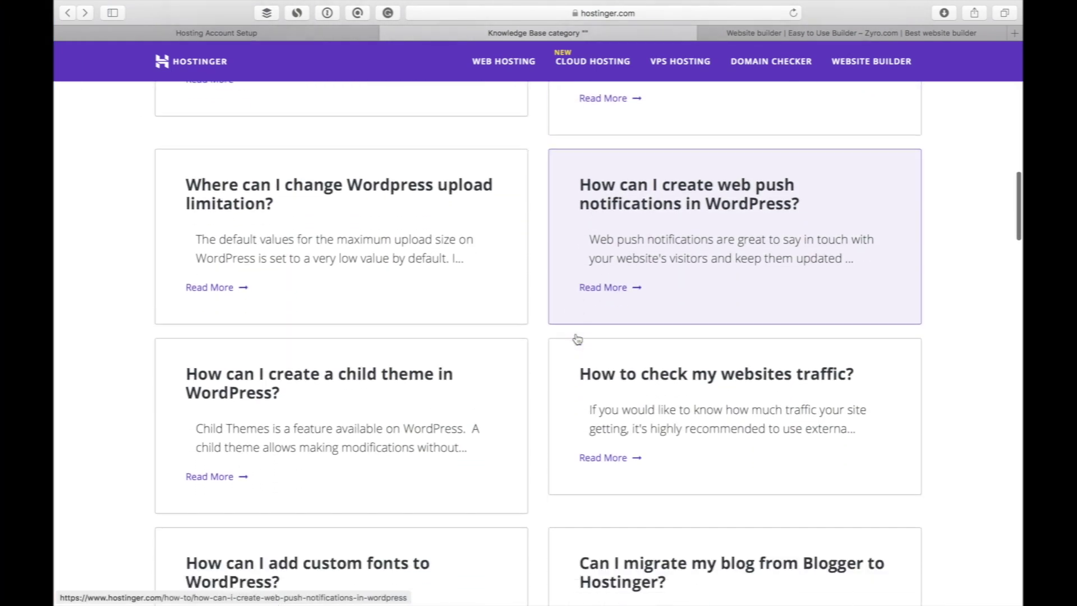
scroll(577, 339, down, 2)
scroll(577, 339, down, 4)
scroll(577, 339, down, 3)
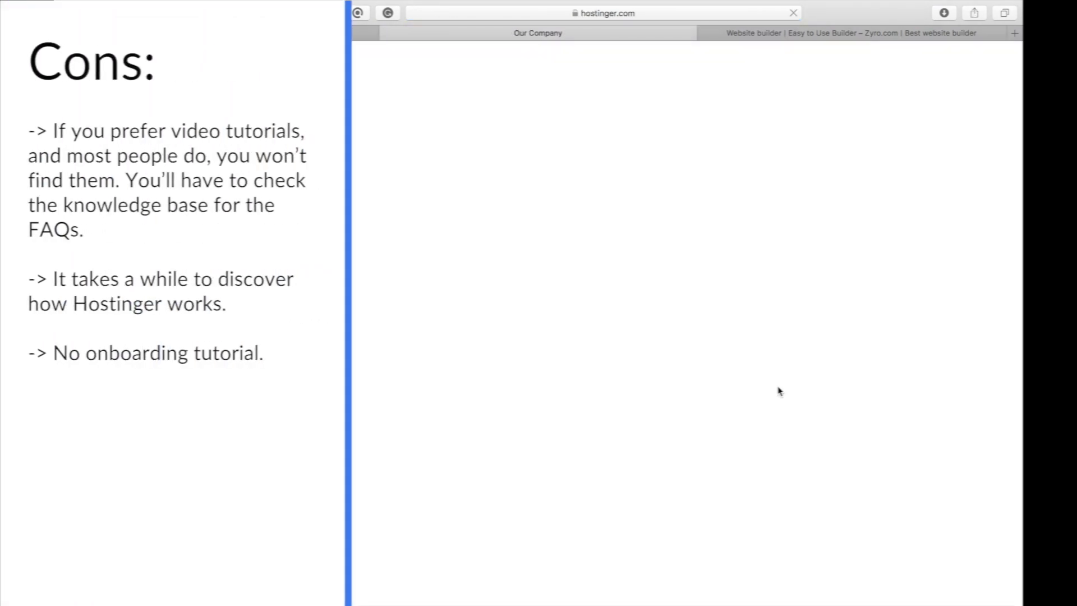
scroll(787, 375, down, 3)
scroll(787, 376, down, 3)
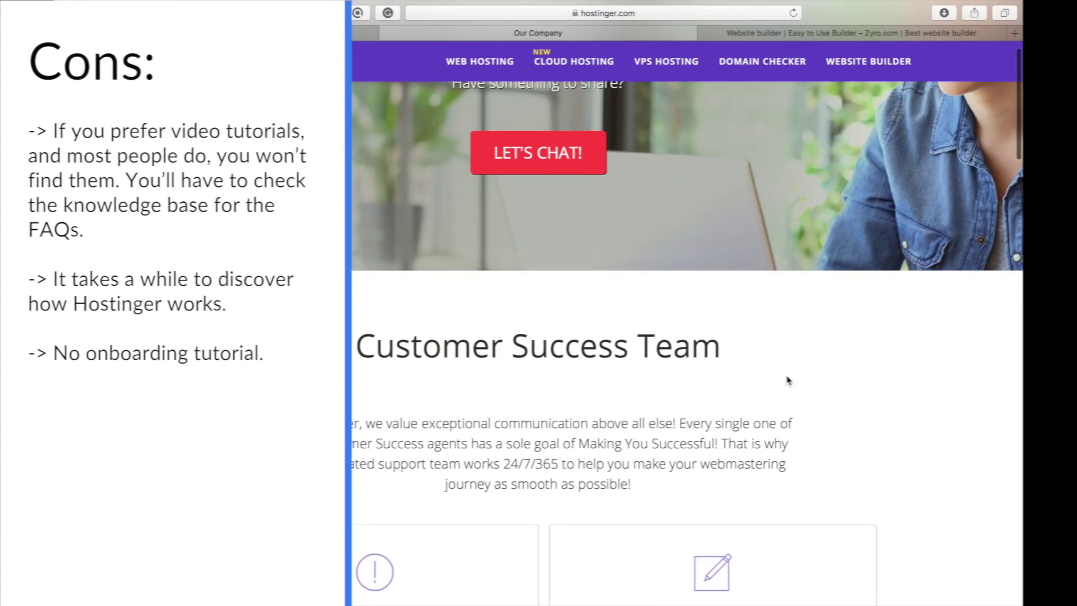
scroll(787, 379, down, 4)
scroll(786, 379, down, 5)
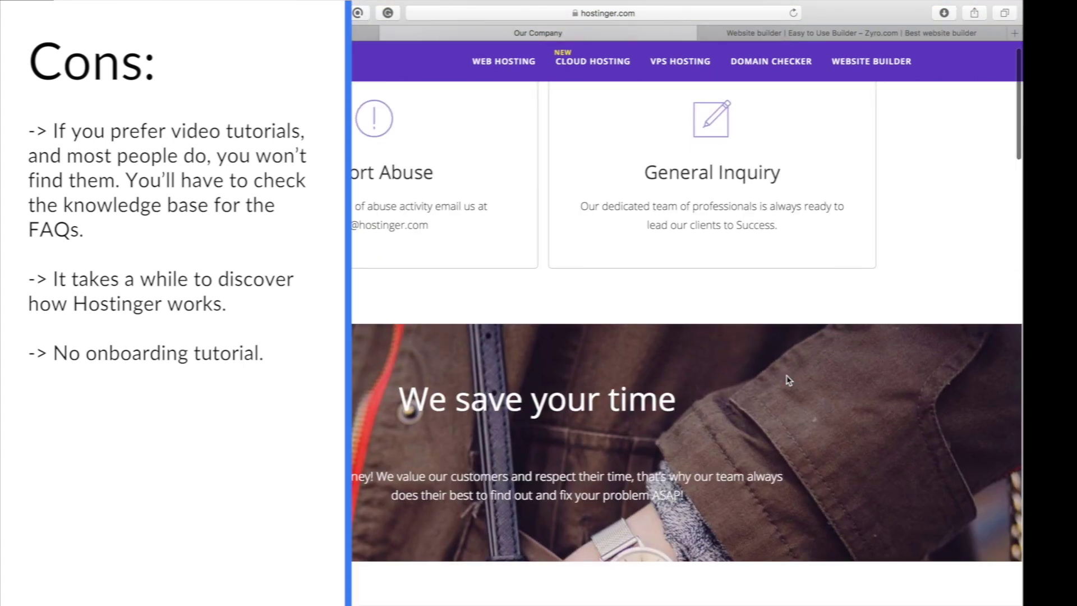
scroll(786, 379, down, 5)
scroll(787, 379, down, 4)
scroll(787, 379, down, 2)
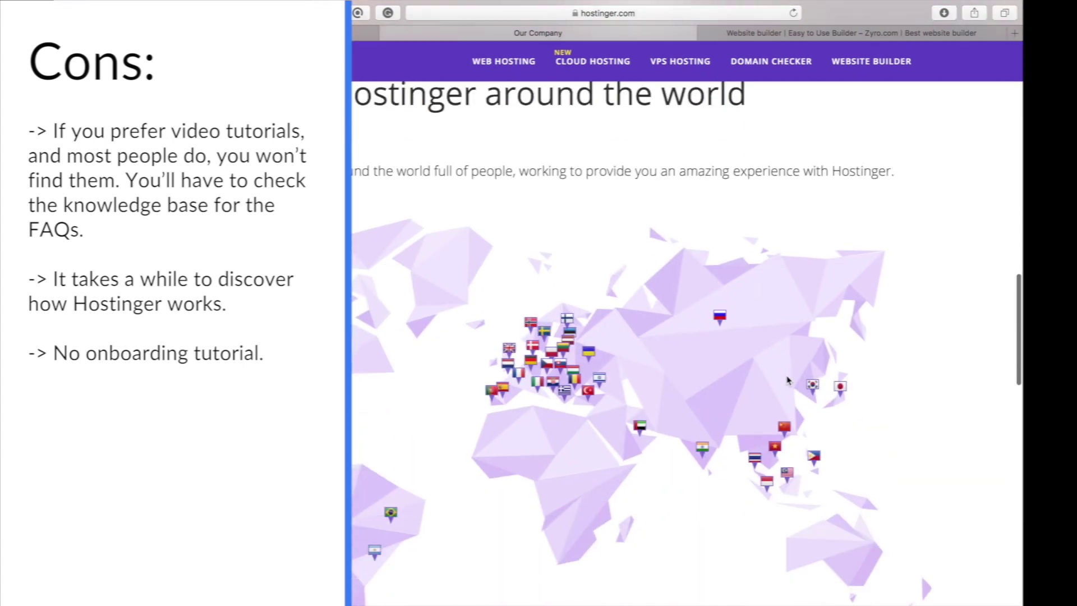
scroll(786, 379, down, 2)
scroll(471, 518, down, 5)
scroll(470, 518, down, 2)
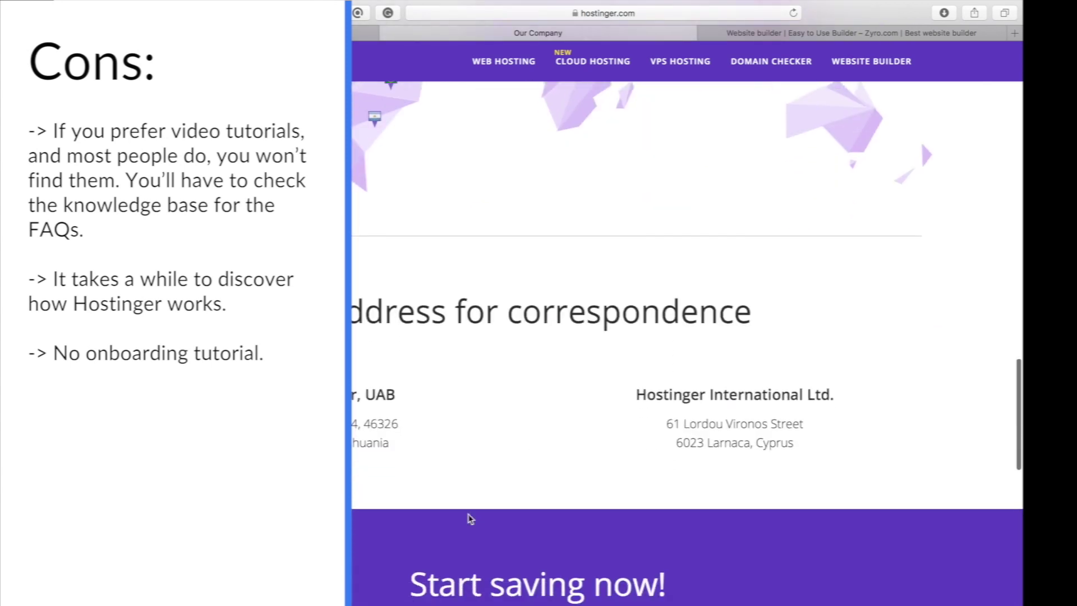
scroll(470, 517, down, 5)
scroll(471, 517, down, 4)
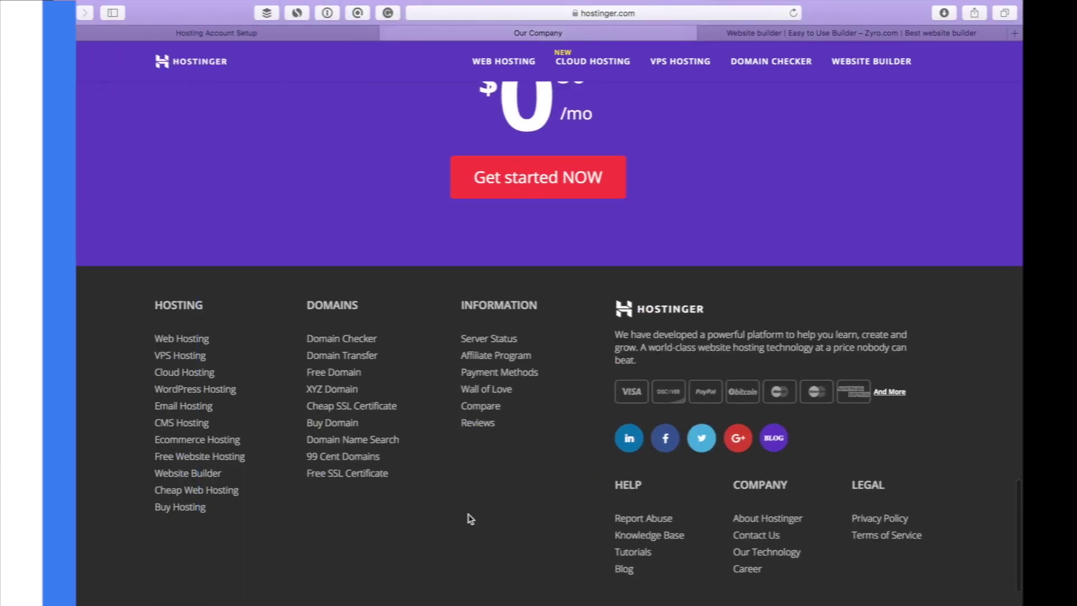
Go to the Tutorials section from the Our Company page footer
click(633, 553)
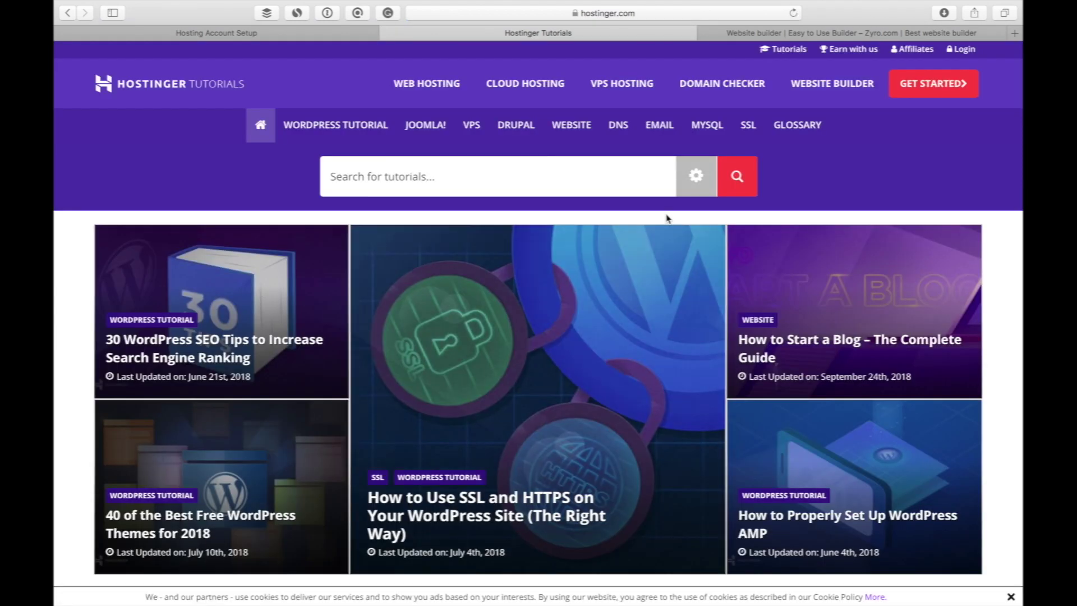
scroll(666, 219, down, 5)
scroll(668, 220, down, 5)
scroll(667, 219, down, 3)
scroll(666, 225, down, 3)
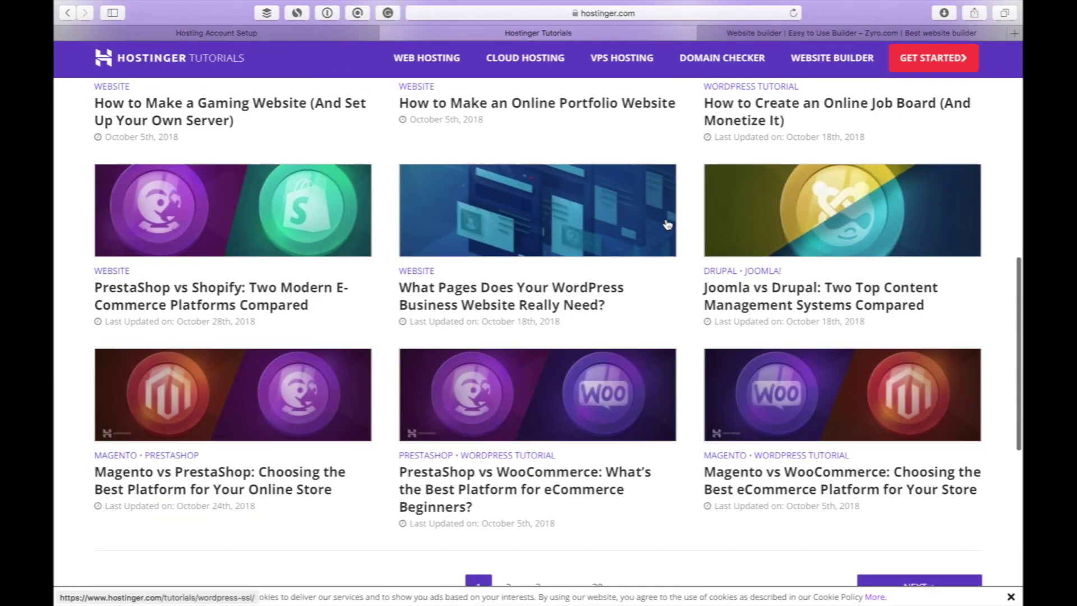
scroll(666, 224, down, 3)
scroll(667, 225, down, 3)
scroll(667, 225, down, 2)
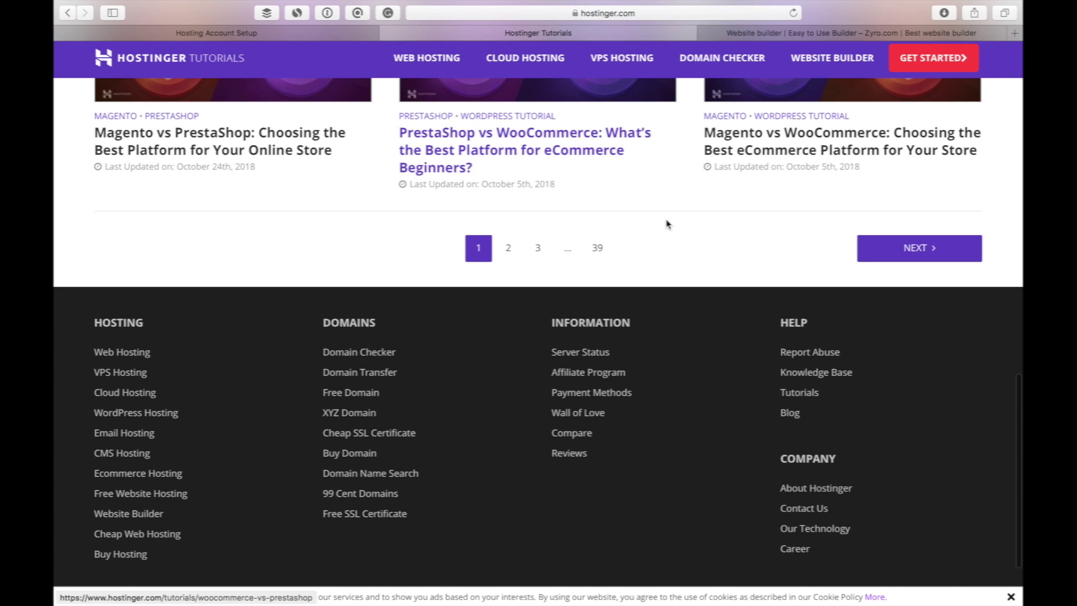
scroll(668, 224, down, 2)
scroll(667, 225, down, 2)
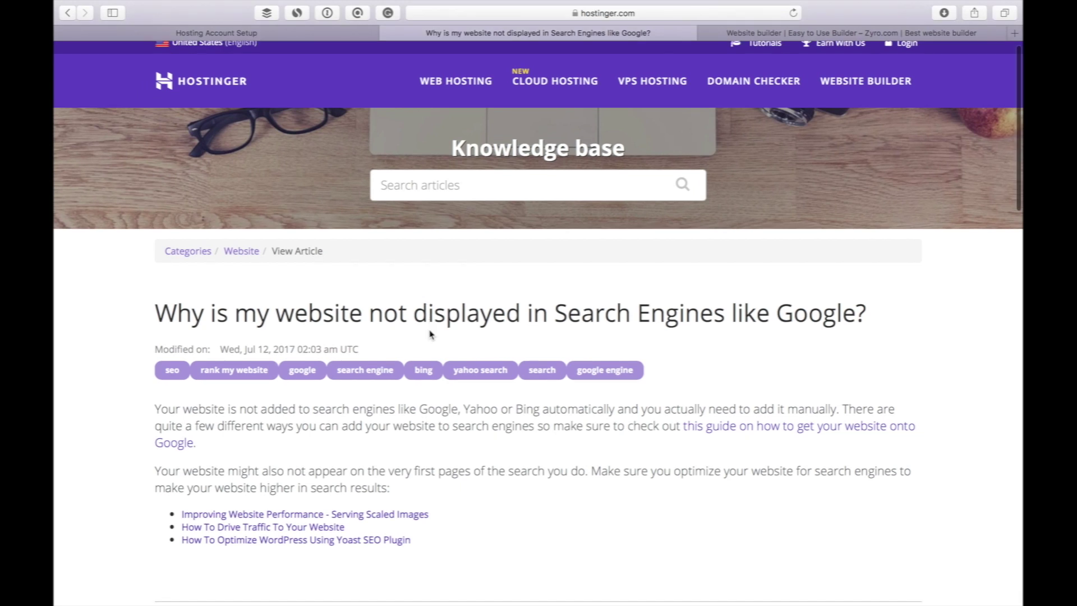
scroll(429, 334, down, 1)
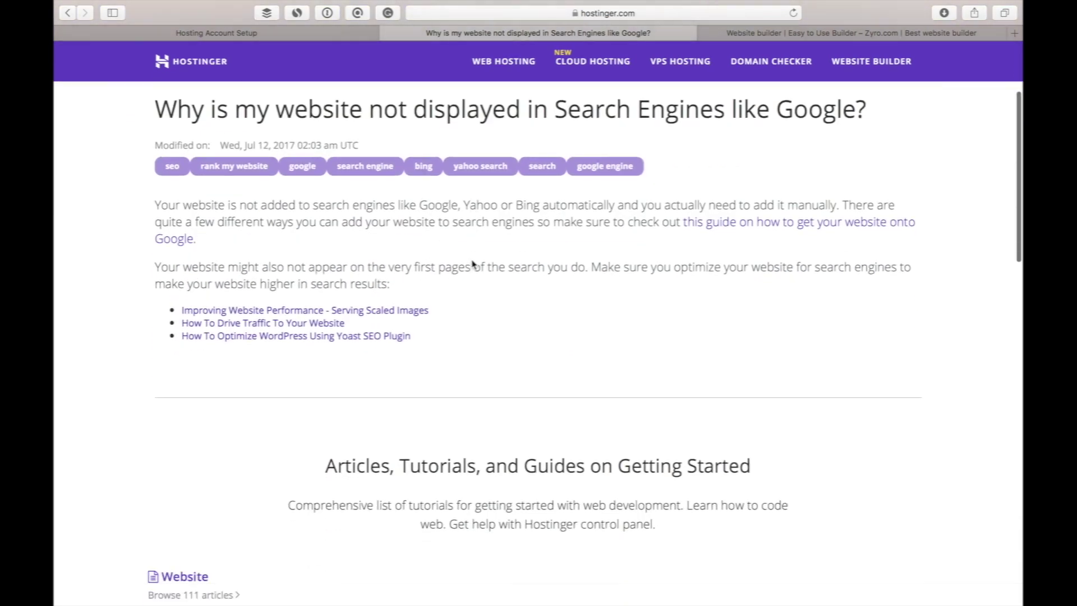
scroll(472, 264, down, 3)
scroll(472, 264, down, 3)
scroll(472, 264, down, 3)
scroll(473, 266, down, 2)
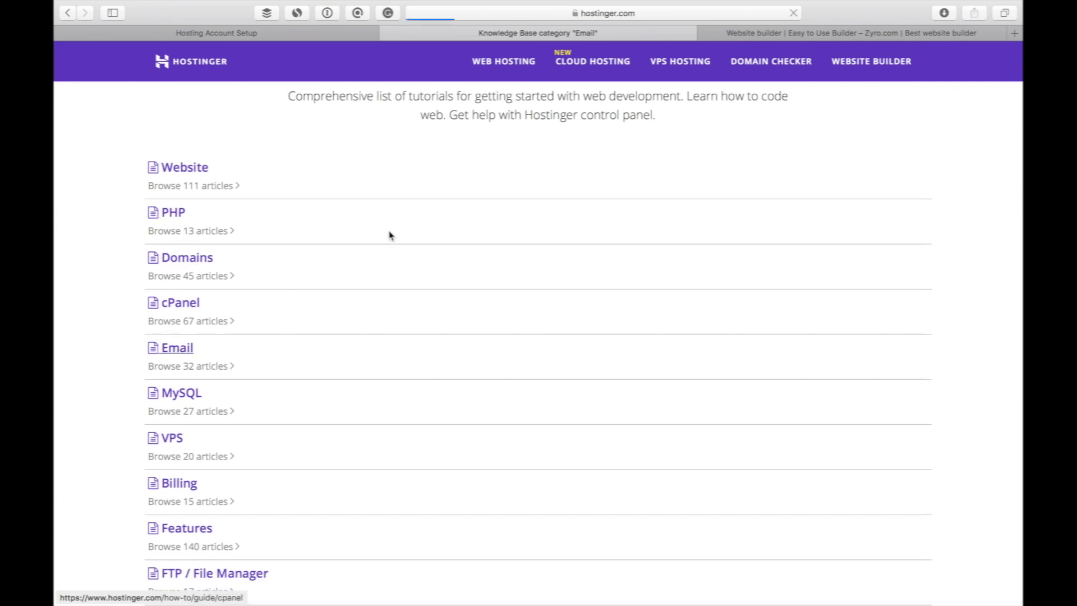
scroll(535, 287, down, 2)
scroll(534, 288, down, 2)
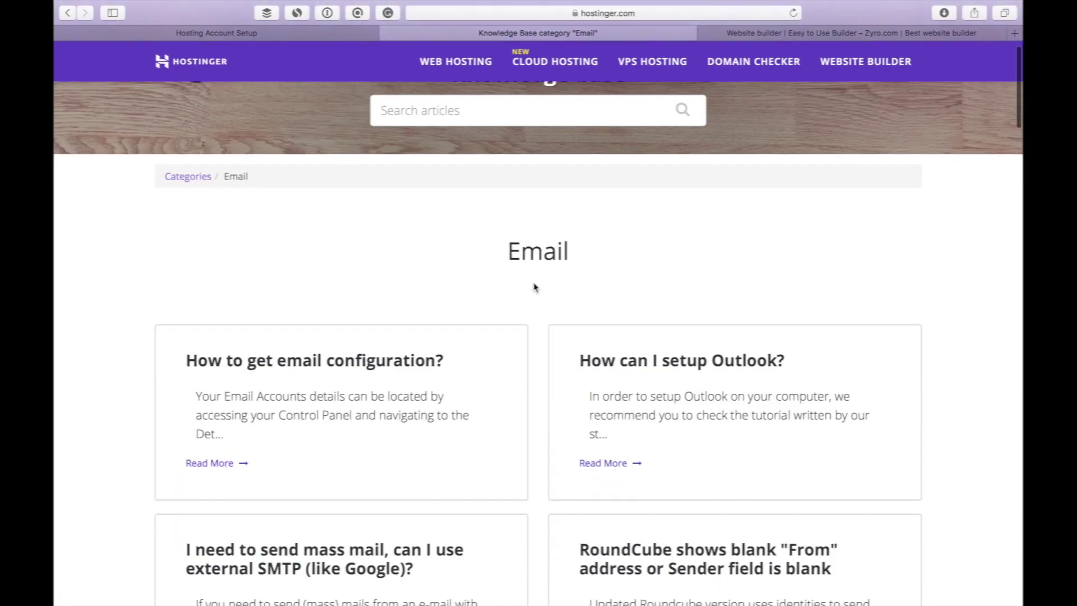
scroll(535, 287, down, 1)
scroll(535, 287, down, 2)
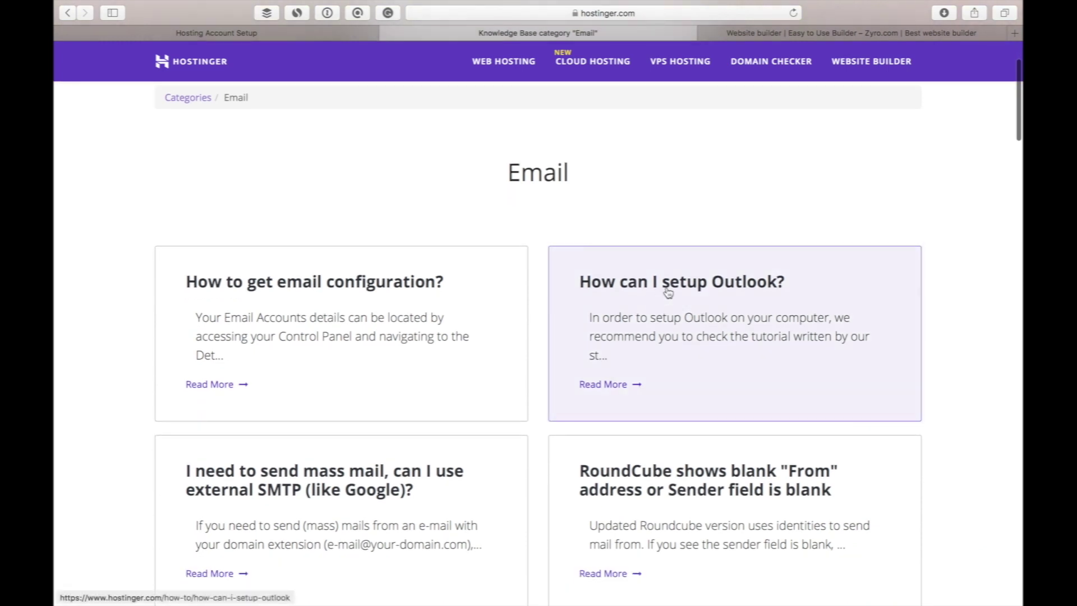
Follow the 'How can I setup Outlook?' article to its staff-written Outlook setup tutorial
click(822, 279)
scroll(816, 388, down, 2)
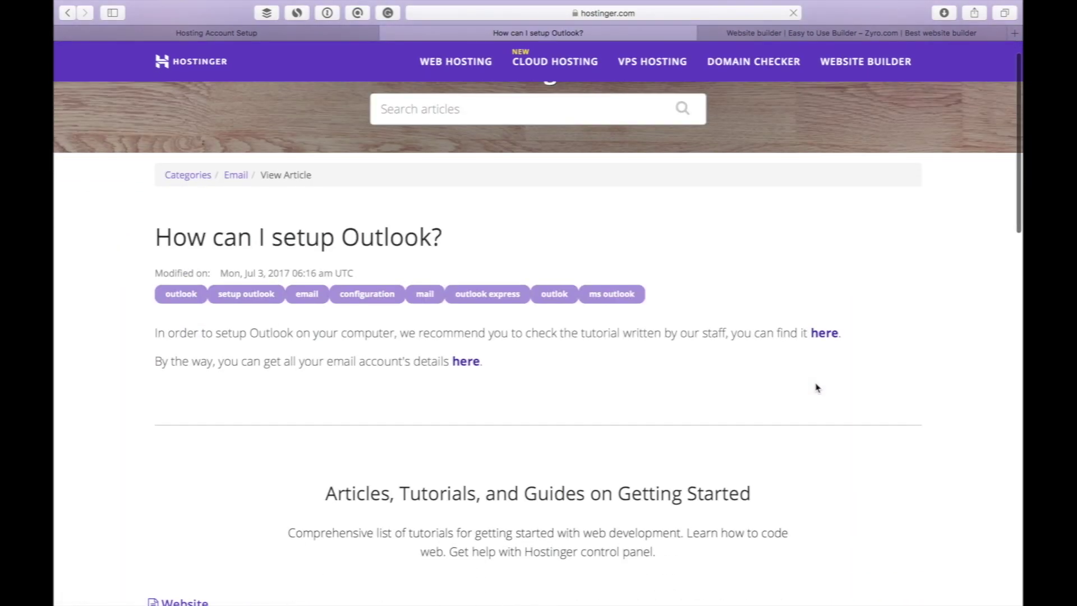
scroll(816, 388, down, 4)
scroll(816, 388, up, 4)
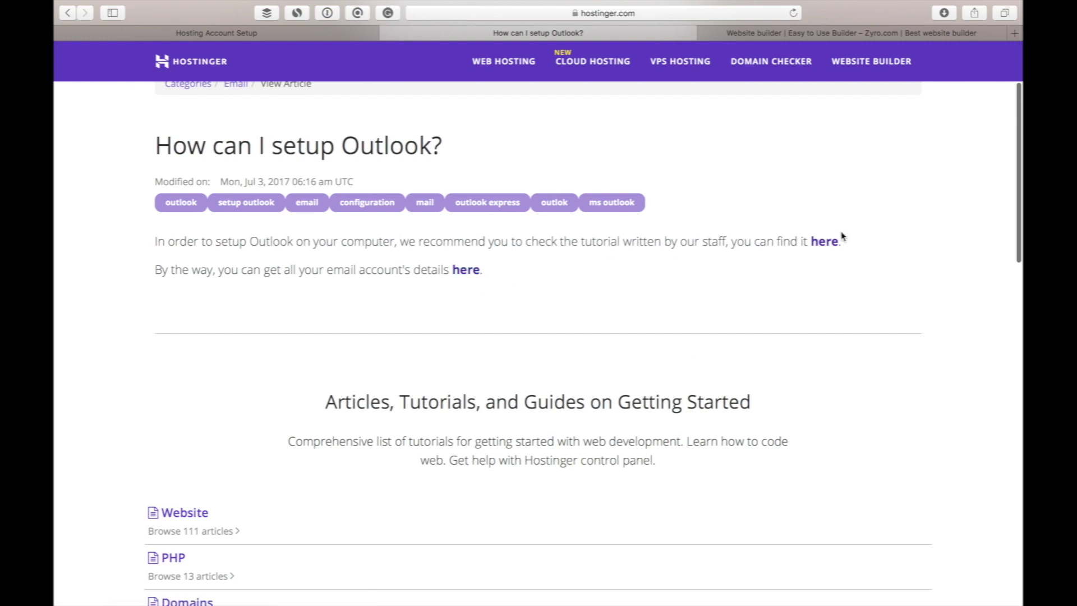
click(833, 243)
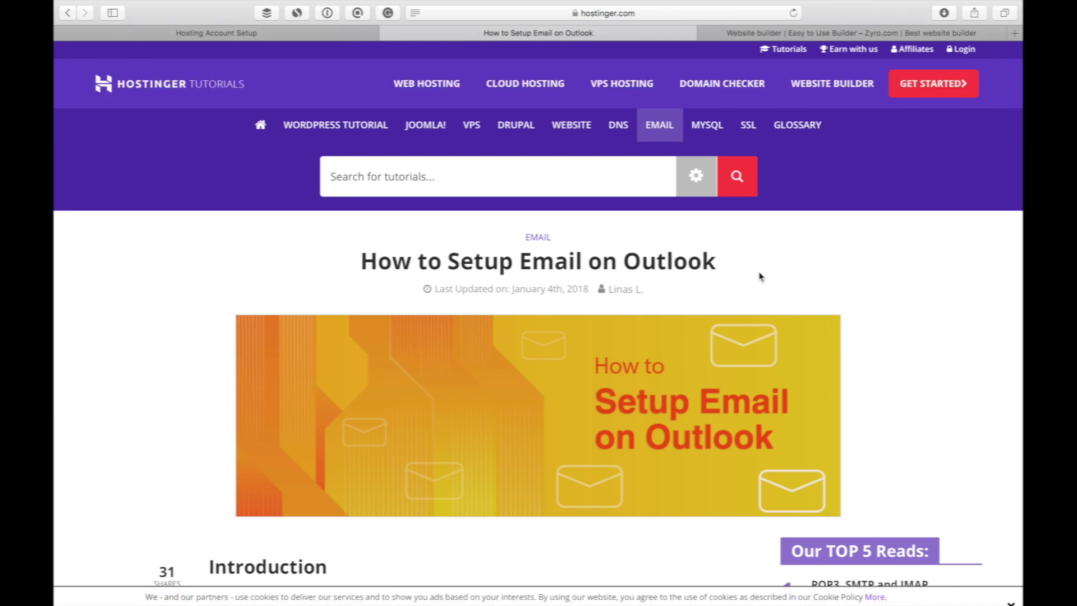
scroll(759, 276, down, 5)
scroll(760, 276, down, 3)
scroll(759, 276, down, 3)
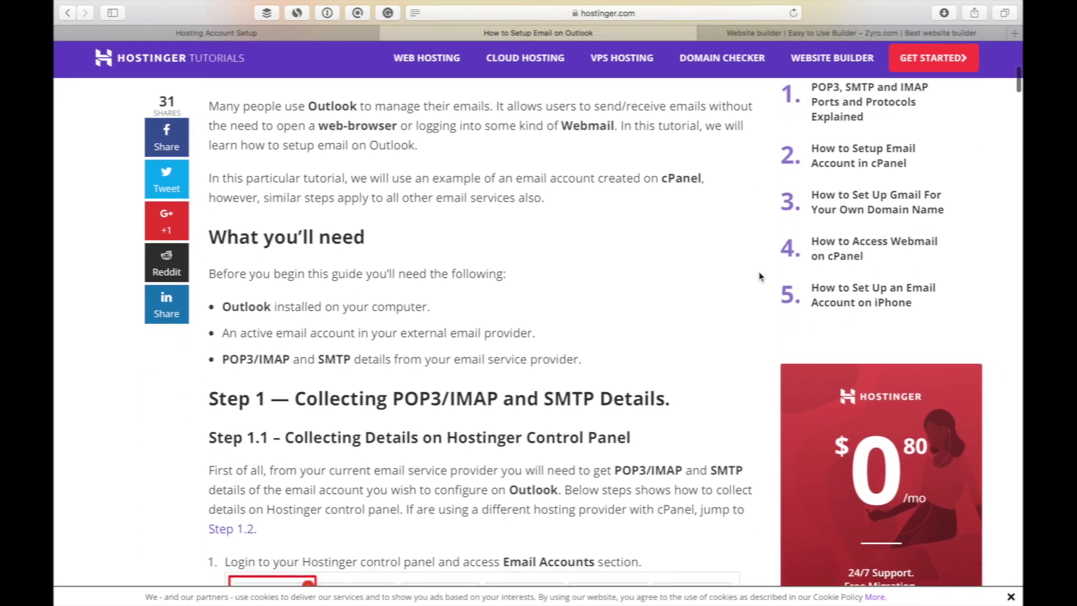
scroll(760, 276, down, 4)
scroll(759, 276, down, 2)
scroll(759, 276, down, 4)
scroll(759, 276, down, 3)
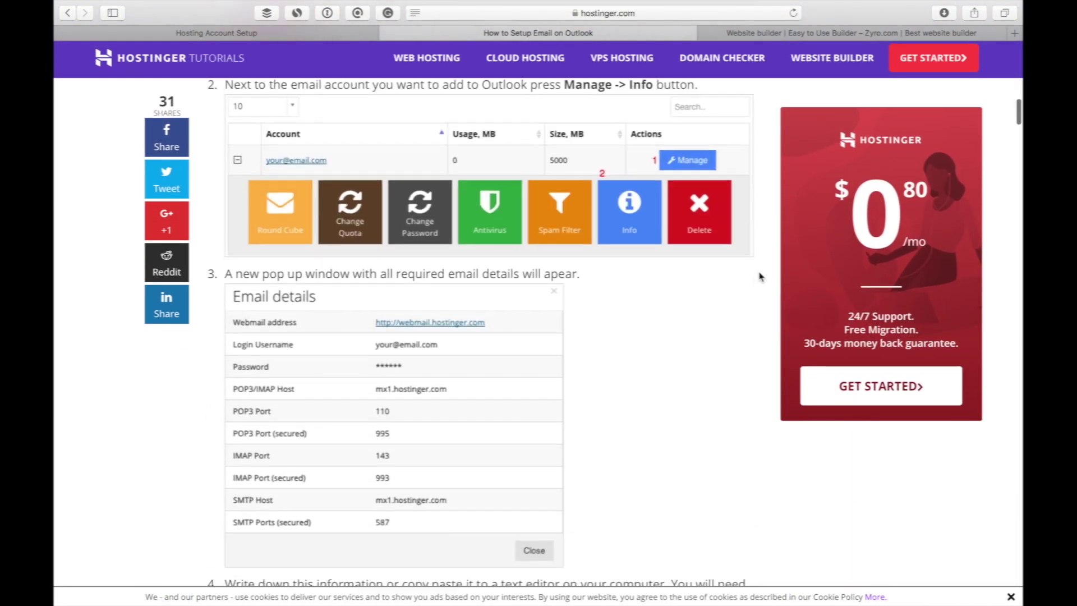
scroll(760, 275, down, 4)
scroll(759, 276, down, 2)
scroll(760, 276, down, 3)
scroll(760, 276, down, 2)
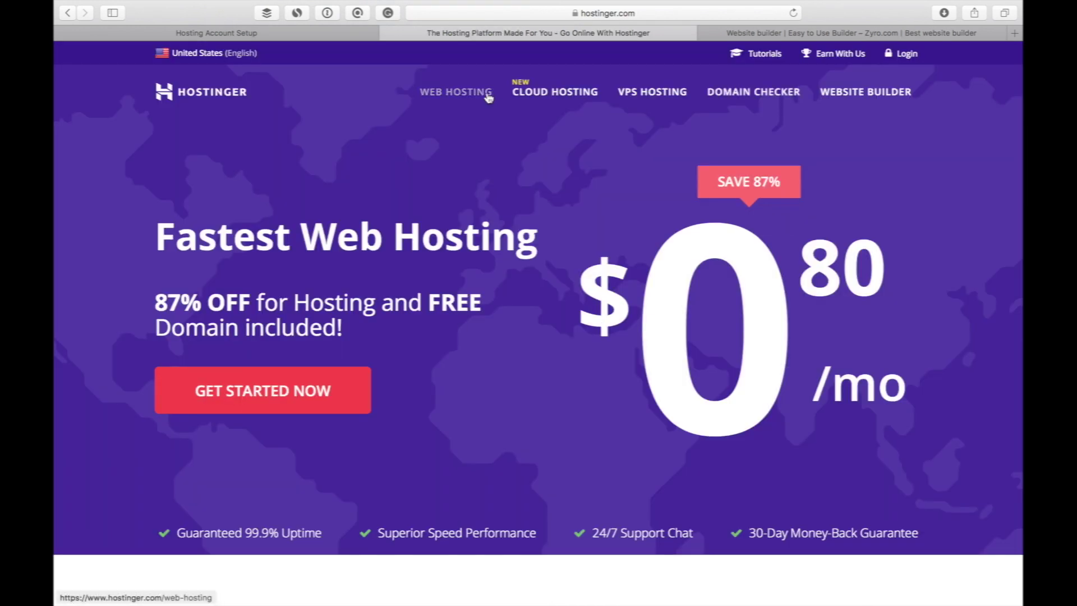
scroll(491, 112, down, 3)
scroll(492, 112, down, 4)
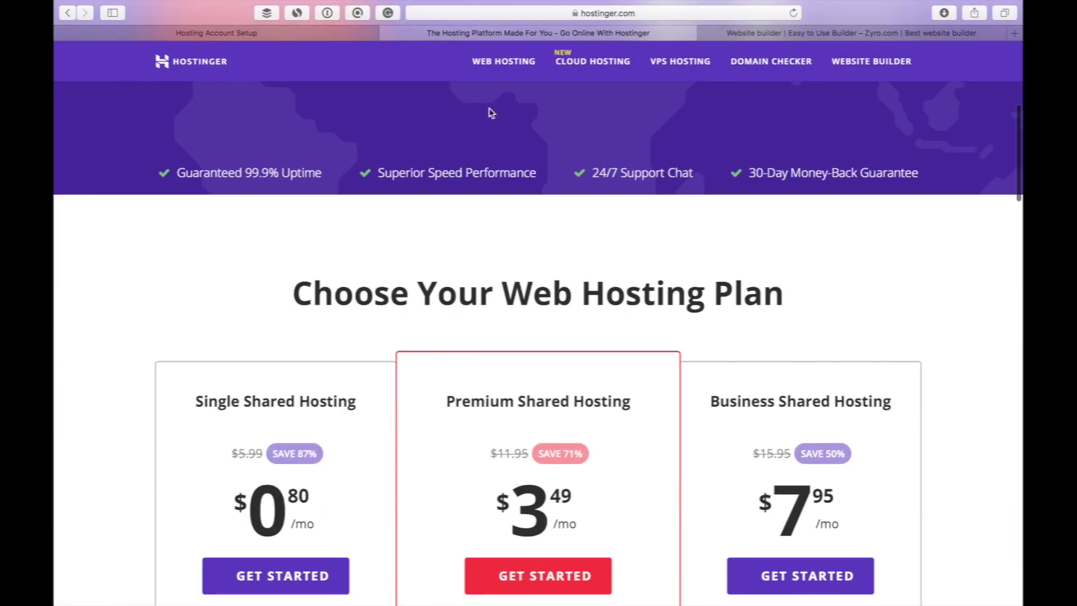
scroll(491, 112, down, 2)
scroll(491, 112, down, 4)
scroll(492, 111, down, 4)
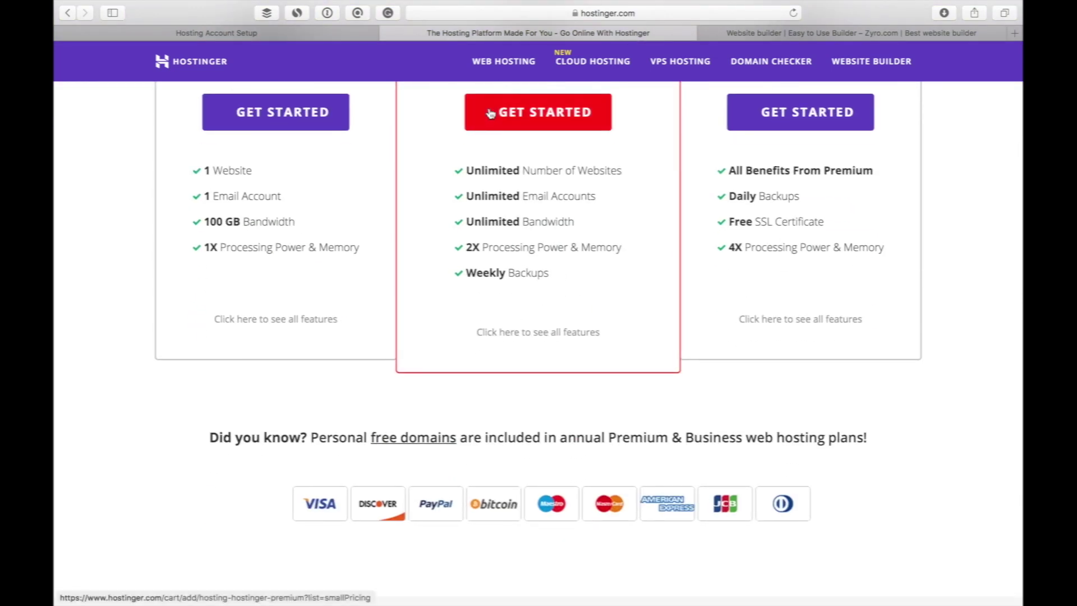
scroll(492, 112, down, 3)
scroll(509, 137, down, 4)
scroll(508, 137, down, 4)
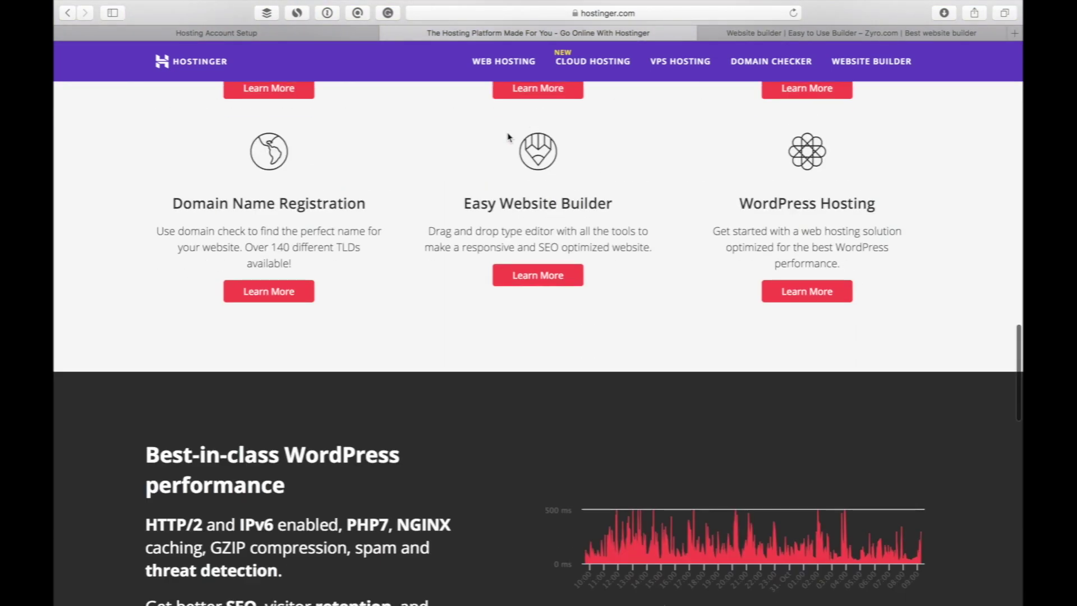
scroll(508, 137, up, 3)
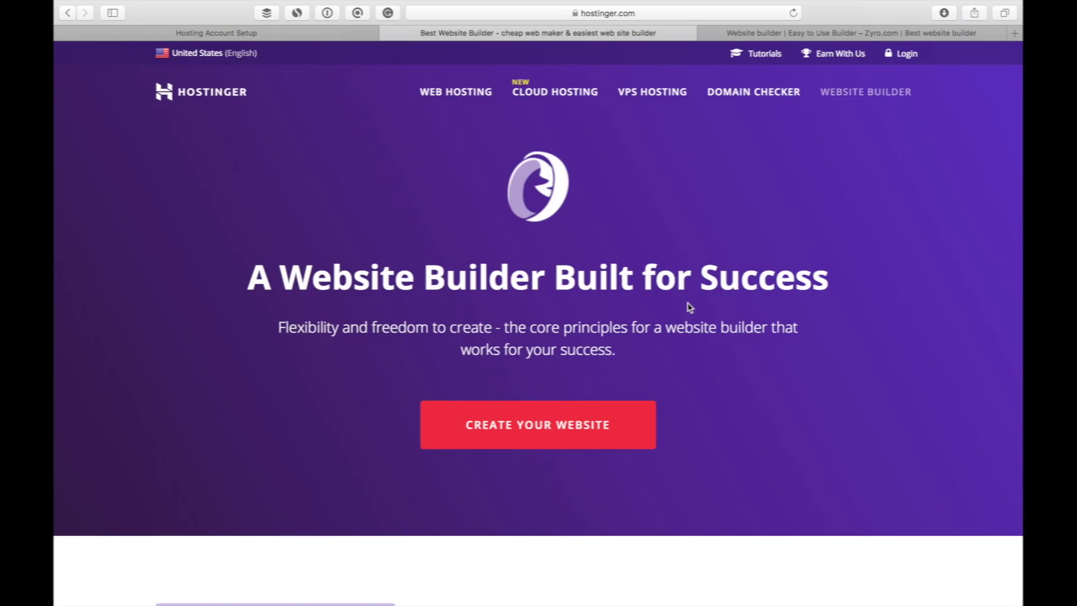
scroll(687, 307, down, 2)
scroll(687, 307, down, 3)
scroll(687, 308, down, 4)
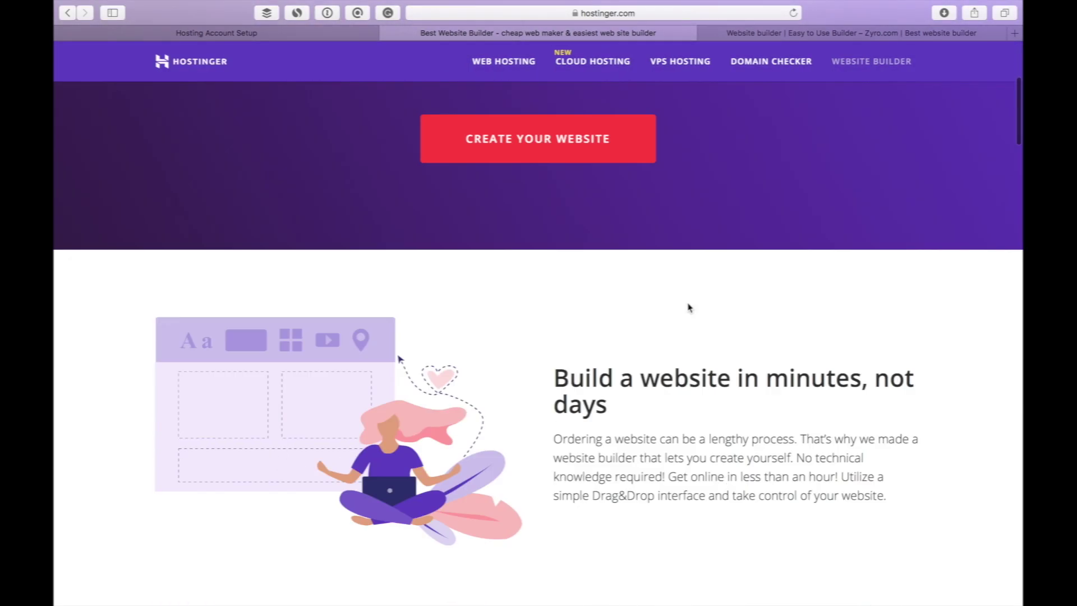